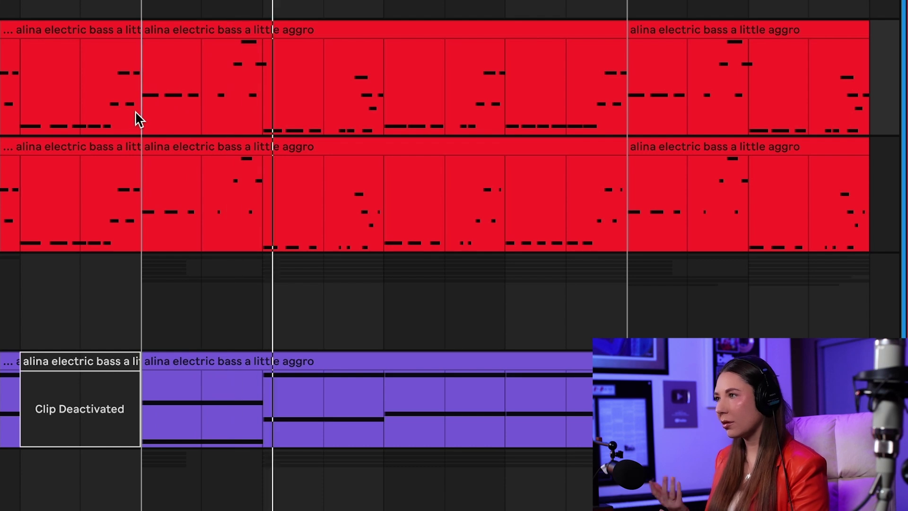
Play the layered electric bass clips from the start of the section at 0:28
{"action": "scroll", "coordinate": [204, 99], "scroll_direction": "up", "scroll_amount": 3}
{"action": "left_click", "coordinate": [220, 95]}
{"action": "left_click_drag", "start_coordinate": [417, 102], "coordinate": [202, 94]}
{"action": "left_click", "coordinate": [215, 64]}
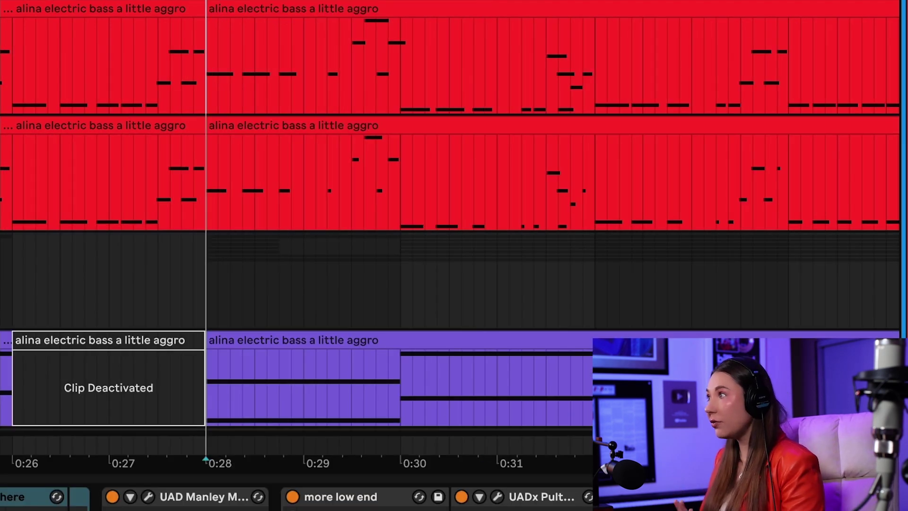
{"action": "left_click", "coordinate": [720, 140]}
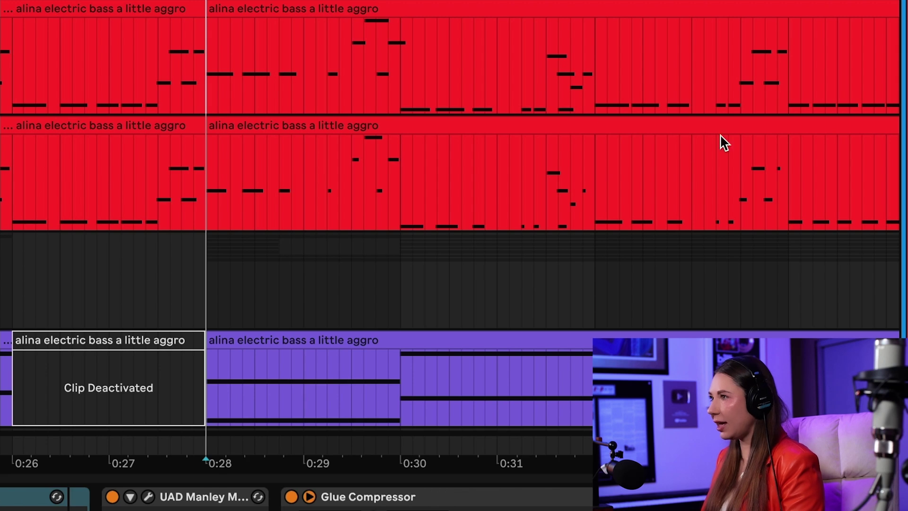
Examine the UAD Manley Massive Passive EQ on the electric bass track while playing the section, clearing its window from view
{"action": "left_click", "coordinate": [225, 85]}
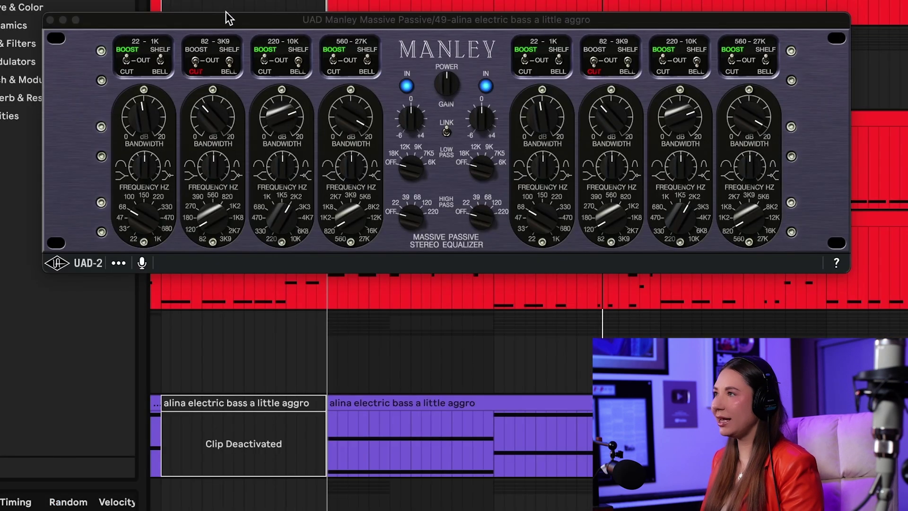
{"action": "left_click_drag", "start_coordinate": [229, 18], "coordinate": [286, 247]}
{"action": "scroll", "coordinate": [344, 185], "scroll_direction": "down", "scroll_amount": 10}
{"action": "left_click", "coordinate": [330, 174]}
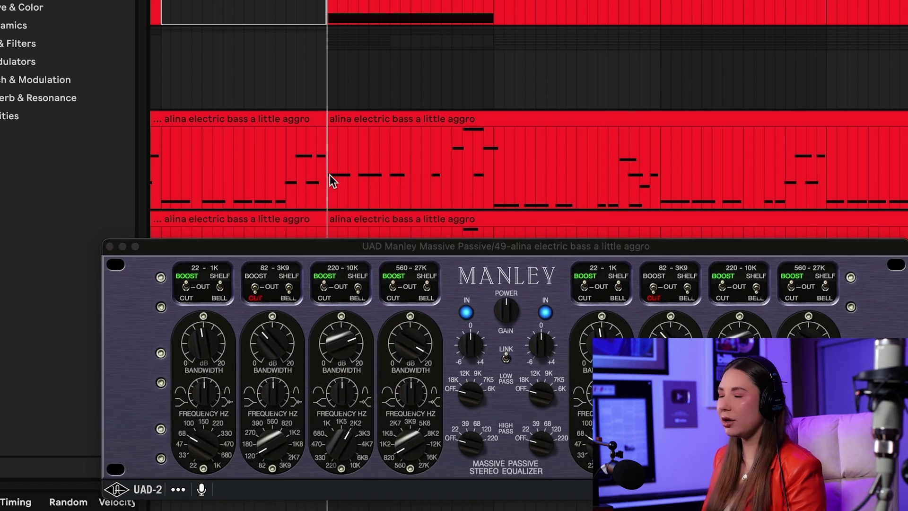
{"action": "key", "text": "space"}
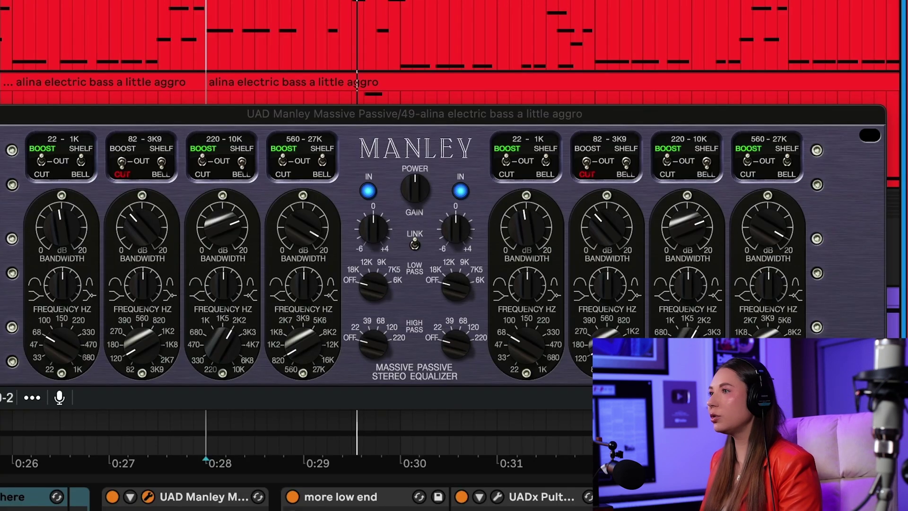
{"action": "key", "text": "ctrl+alt+p"}
{"action": "scroll", "coordinate": [449, 217], "scroll_direction": "up", "scroll_amount": 5}
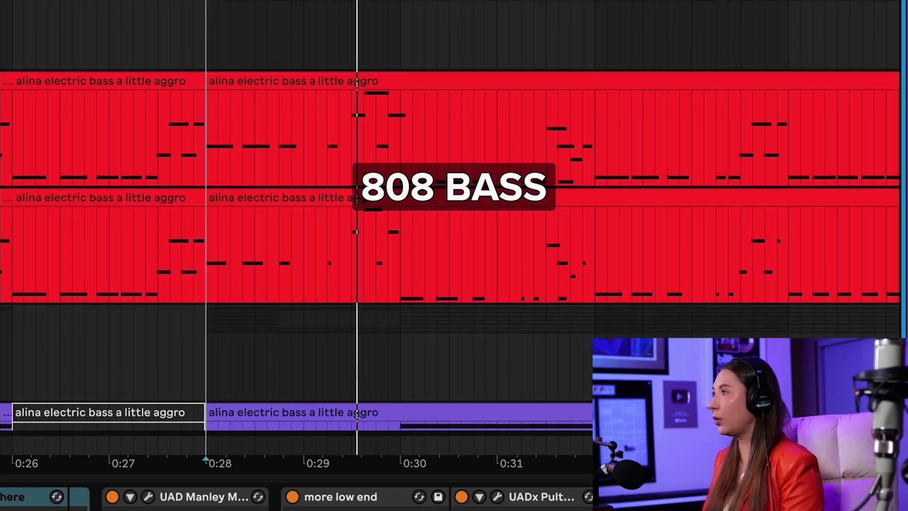
Examine the OneKnob Pumper settings on the 808 track and move its window out of the way
{"action": "scroll", "coordinate": [303, 497], "scroll_direction": "right", "scroll_amount": 3}
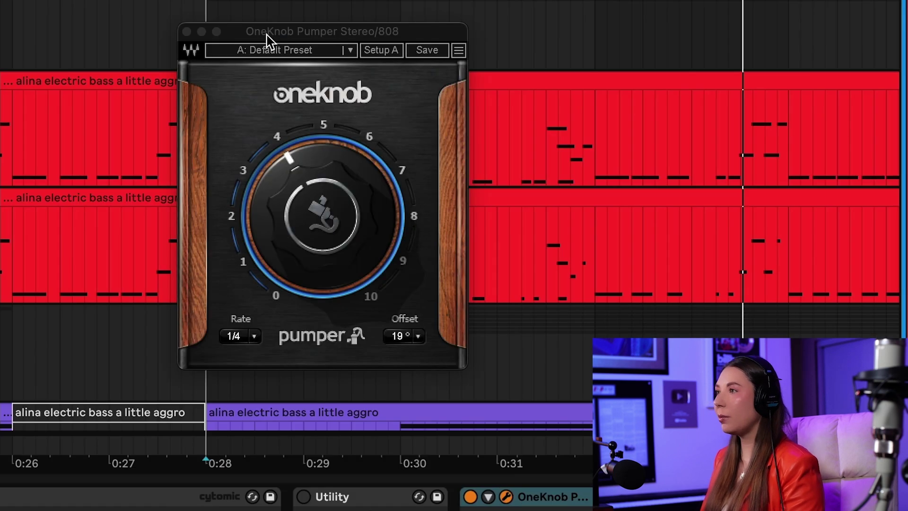
{"action": "left_click_drag", "start_coordinate": [266, 37], "coordinate": [292, 0]}
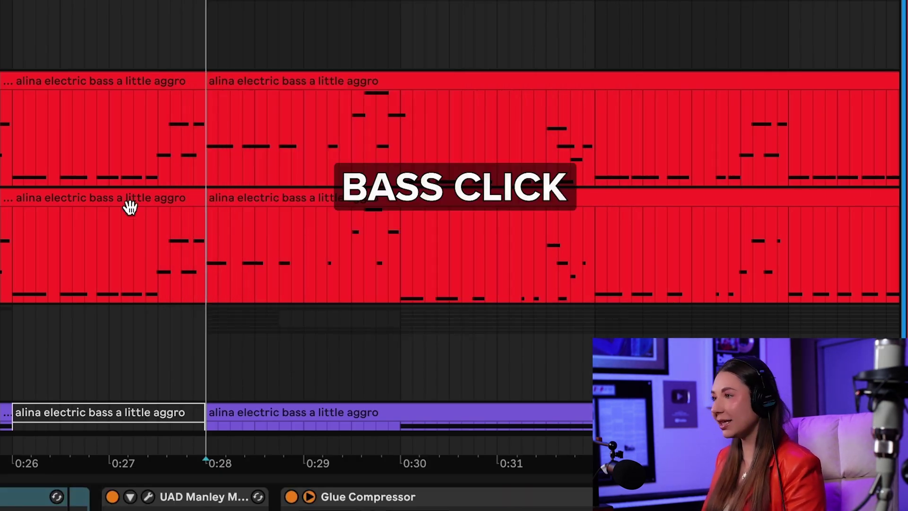
Play back the bass click layer and the combined basses, and examine the bass click's UAD Manley Massive Passive EQ
{"action": "key", "text": "space"}
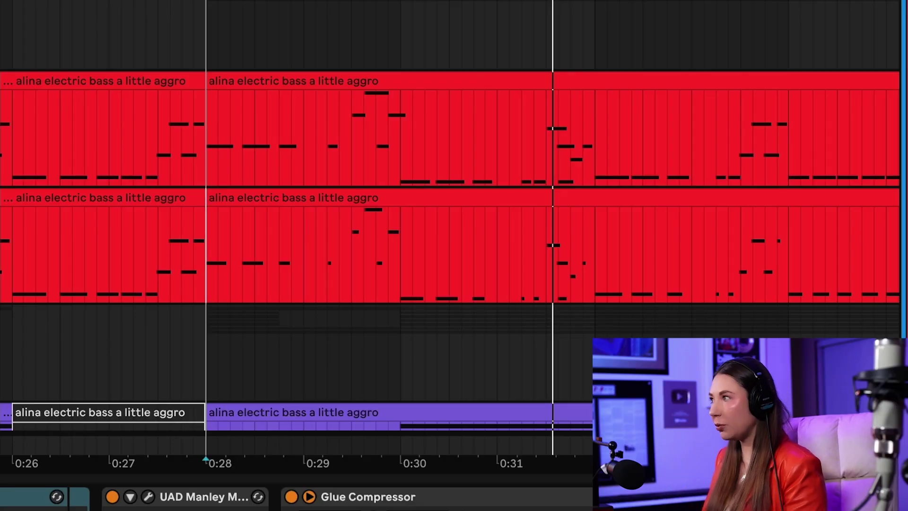
{"action": "left_click", "coordinate": [401, 139]}
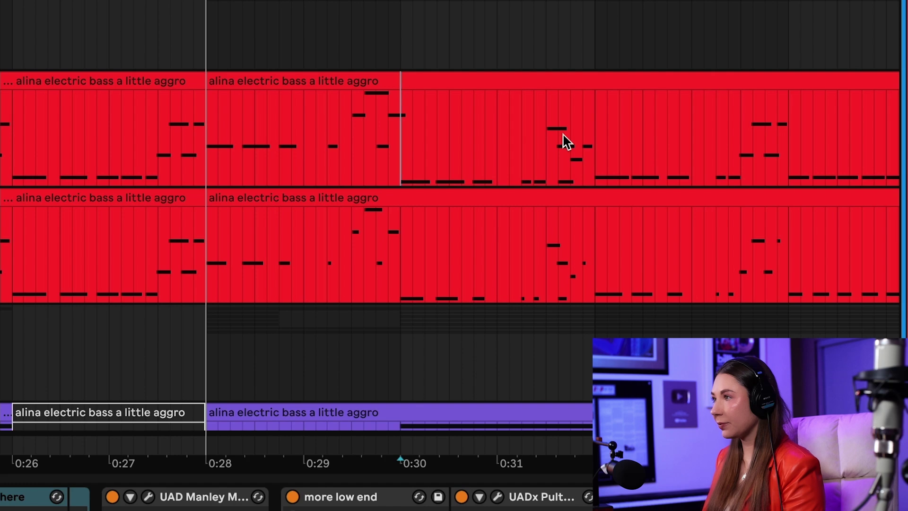
{"action": "left_click", "coordinate": [521, 142]}
{"action": "key", "text": "space"}
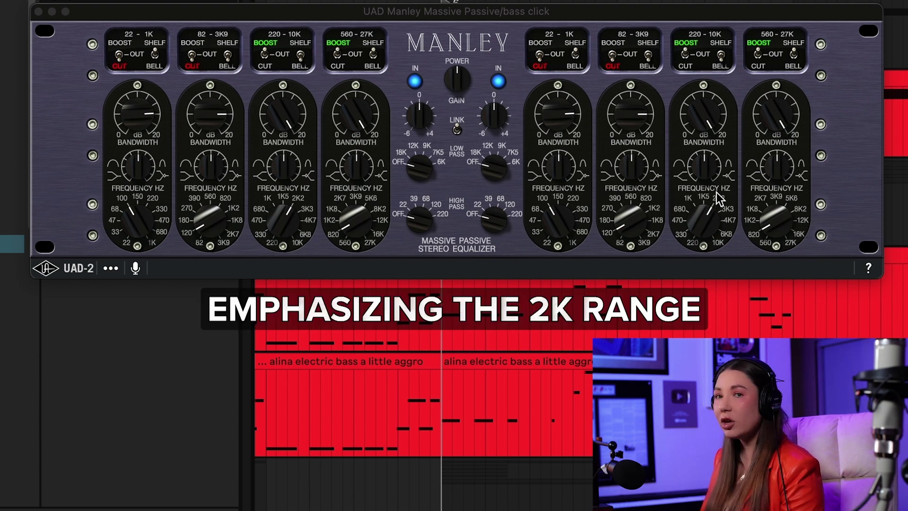
{"action": "left_click_drag", "start_coordinate": [462, 13], "coordinate": [606, 12]}
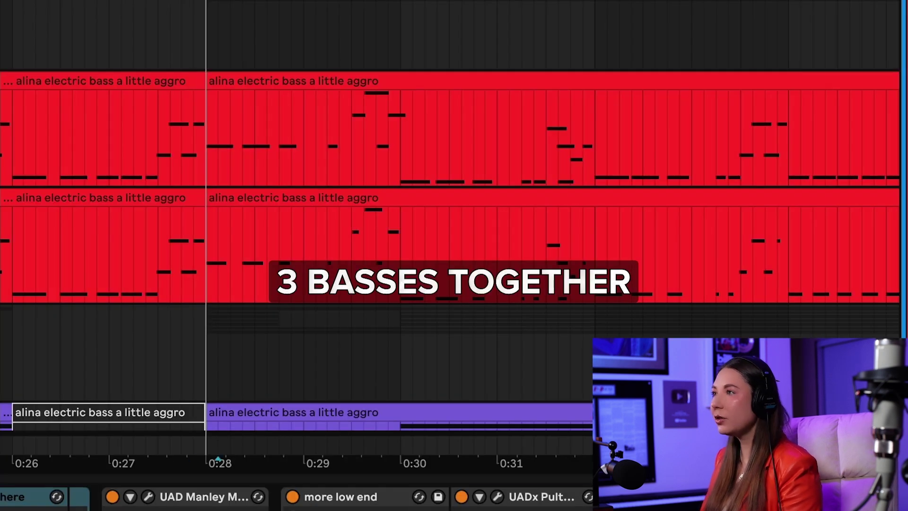
{"action": "key", "text": "space"}
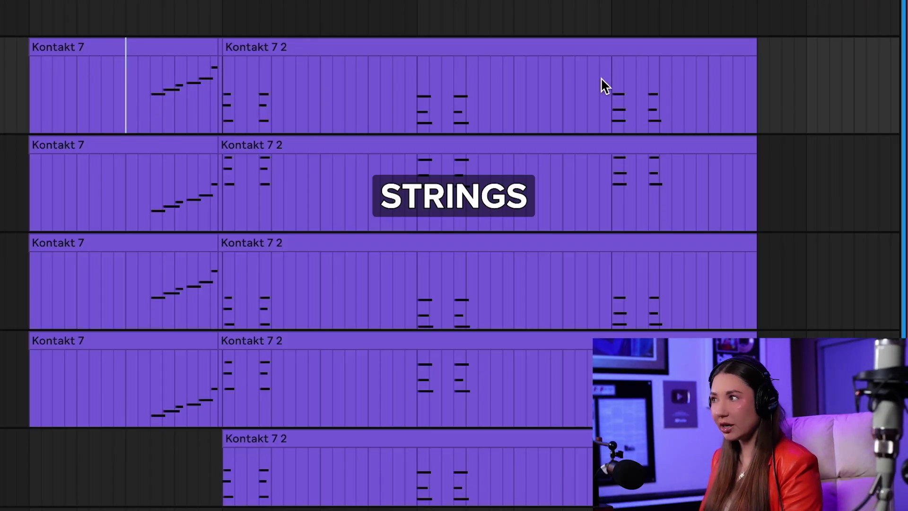
Play the rising run and the chord stabs on the layered Kontakt 7 string tracks
{"action": "key", "text": "space"}
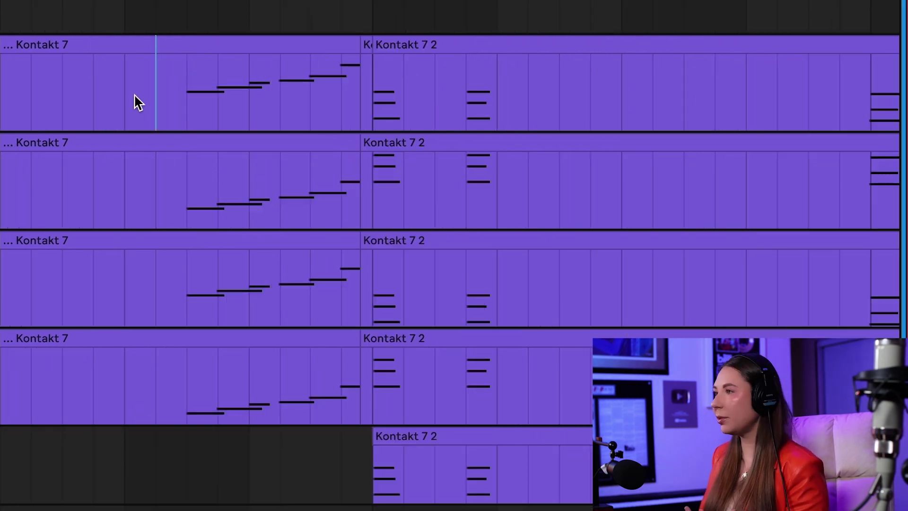
{"action": "left_click", "coordinate": [129, 103]}
{"action": "key", "text": "space"}
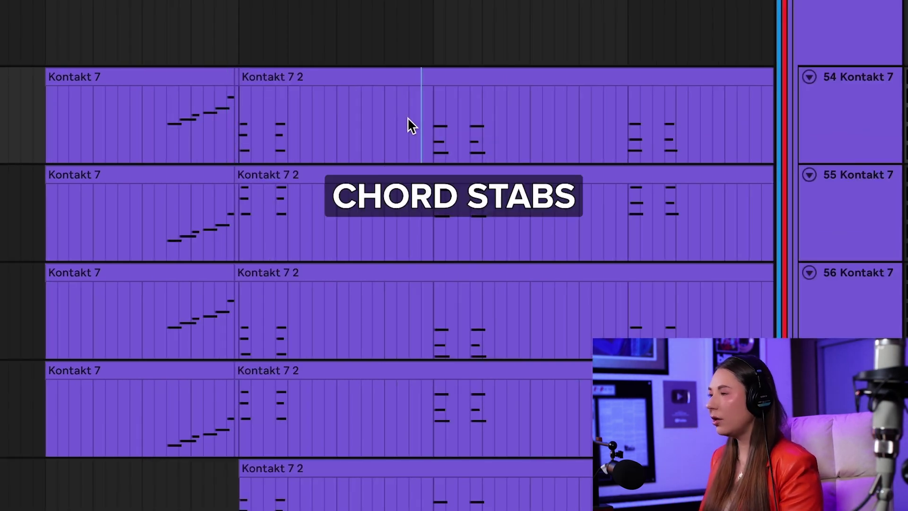
{"action": "key", "text": "space"}
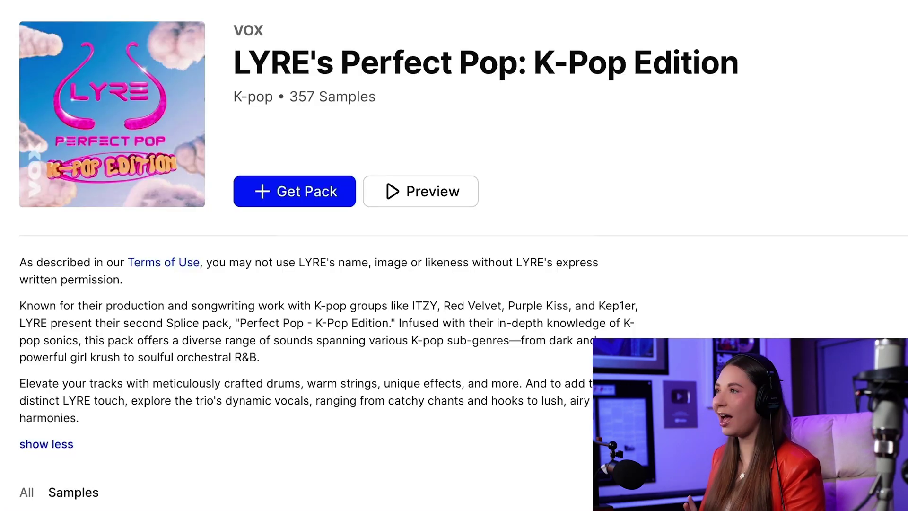
Switch to Splice and look through the sample list of the LYRE's Perfect Pop: K-Pop Edition pack
{"action": "scroll", "coordinate": [454, 255], "scroll_direction": "down", "scroll_amount": 1}
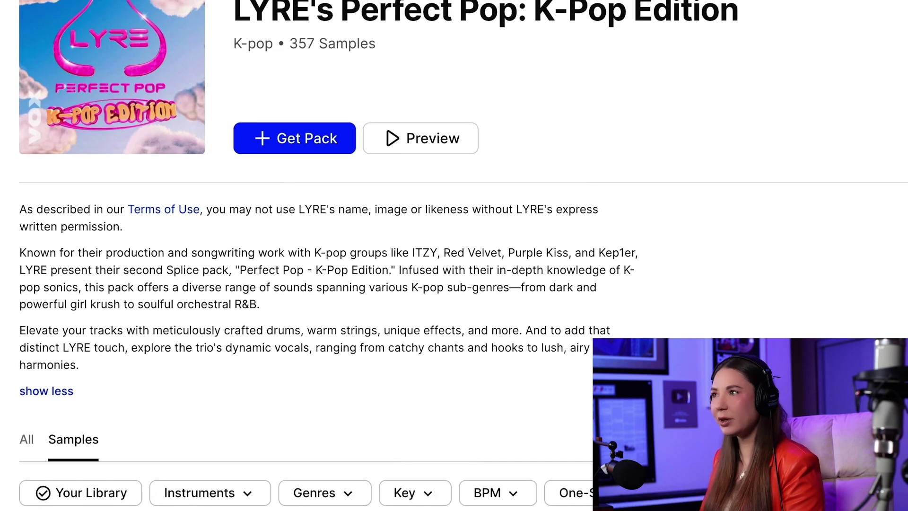
{"action": "scroll", "coordinate": [303, 450], "scroll_direction": "down", "scroll_amount": 8}
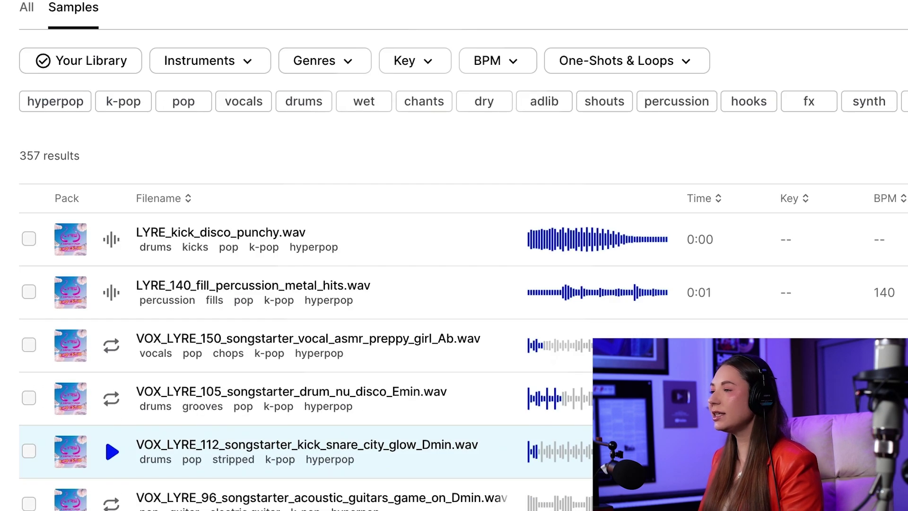
{"action": "scroll", "coordinate": [303, 284], "scroll_direction": "down", "scroll_amount": 8}
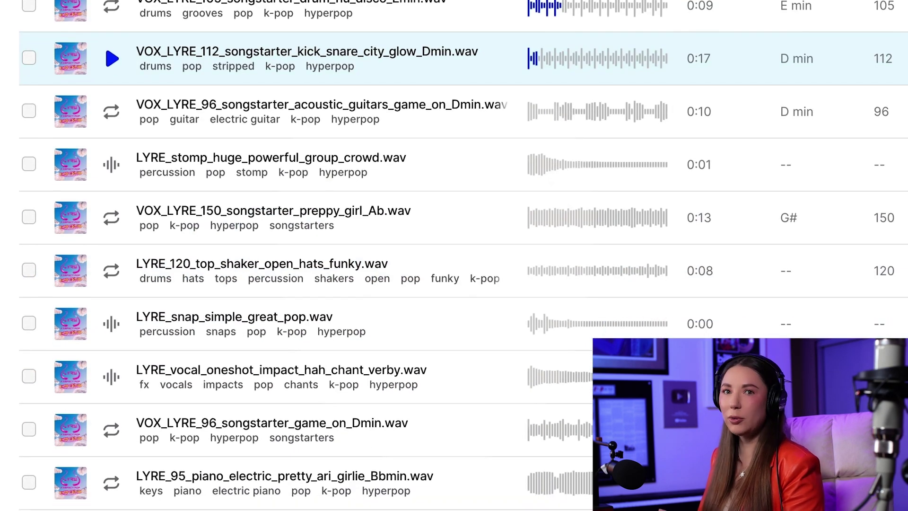
{"action": "scroll", "coordinate": [454, 256], "scroll_direction": "down", "scroll_amount": 3}
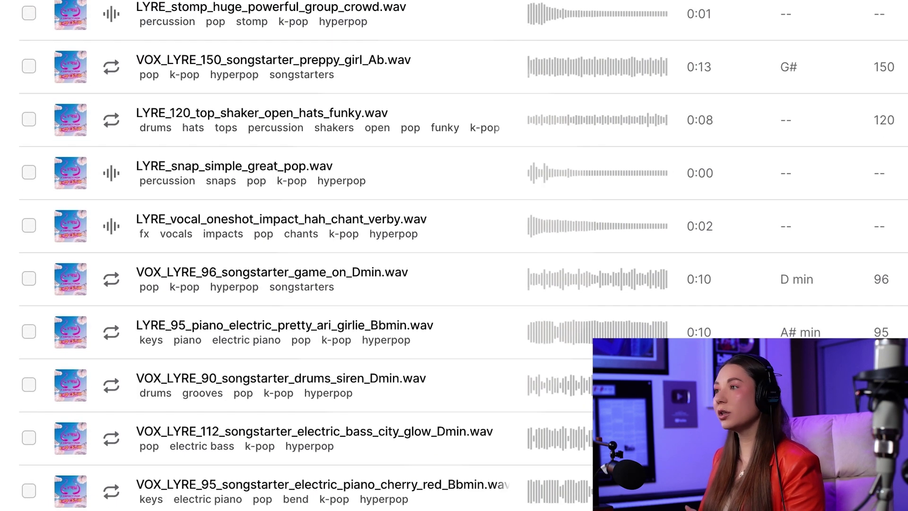
{"action": "scroll", "coordinate": [18, 204], "scroll_direction": "down", "scroll_amount": 6}
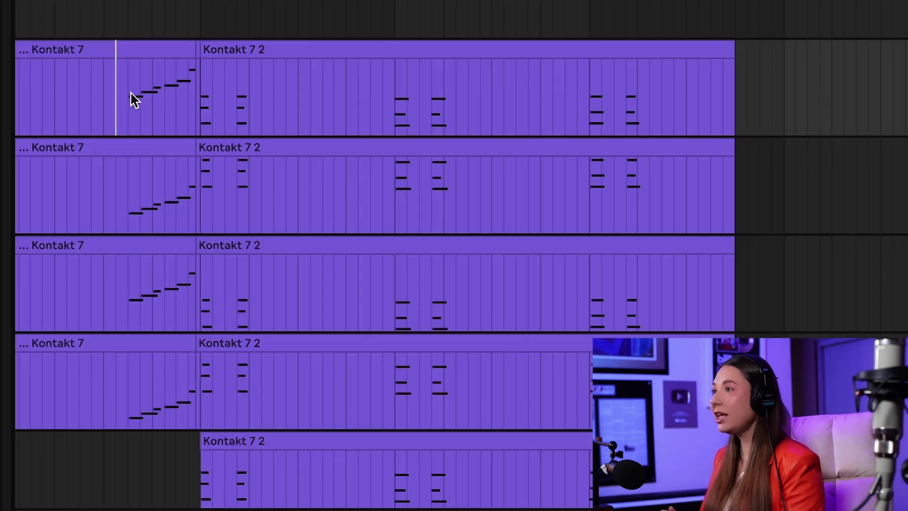
Return to the string run and examine the Amati Viola's Spiccatissimo articulation in track 54's Kontakt 7 instrument
{"action": "left_click", "coordinate": [124, 93]}
{"action": "key", "text": "plus"}
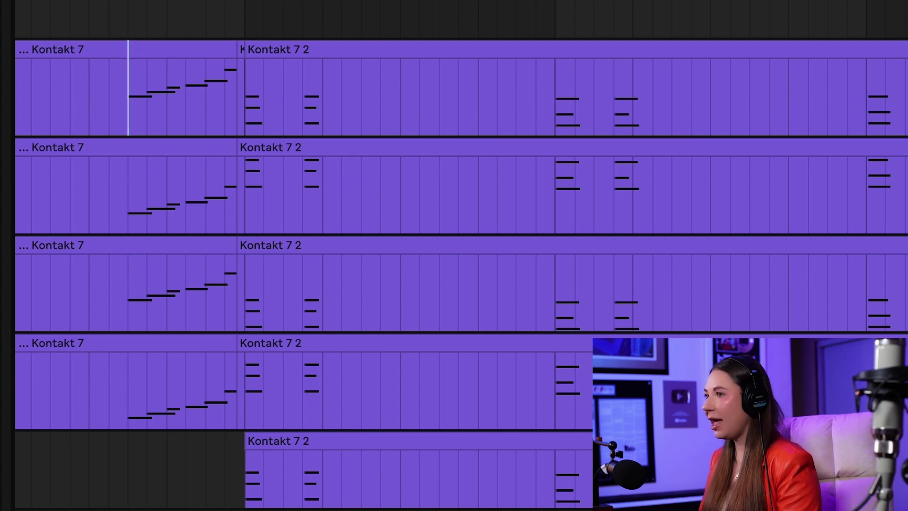
{"action": "key", "text": "ctrl+alt+l"}
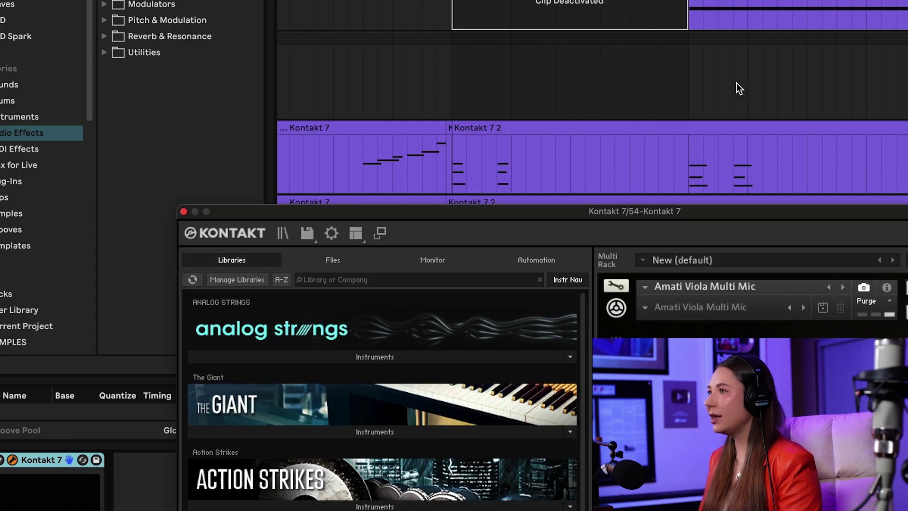
{"action": "left_click", "coordinate": [361, 33]}
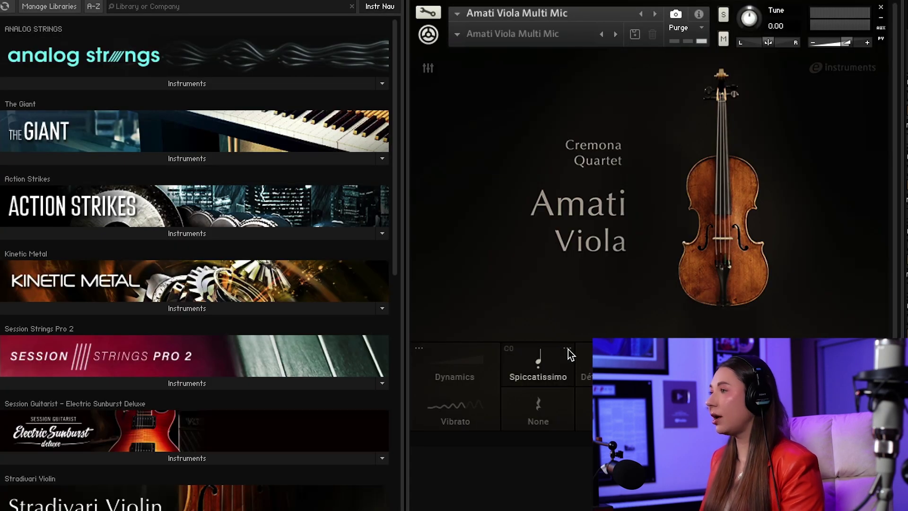
{"action": "left_click", "coordinate": [568, 349]}
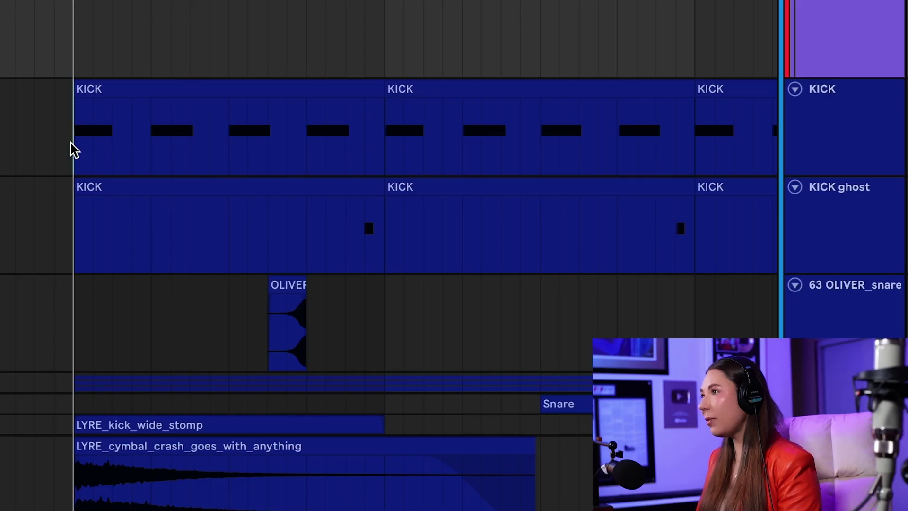
Play the drum section from the start of the KICK clips, listening to the kick
{"action": "left_click", "coordinate": [73, 150]}
{"action": "key", "text": "space"}
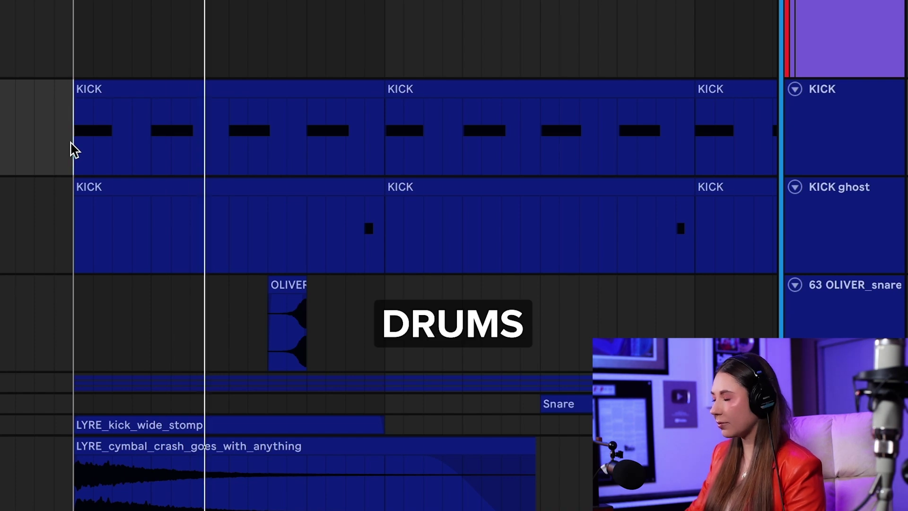
{"action": "key", "text": "minus"}
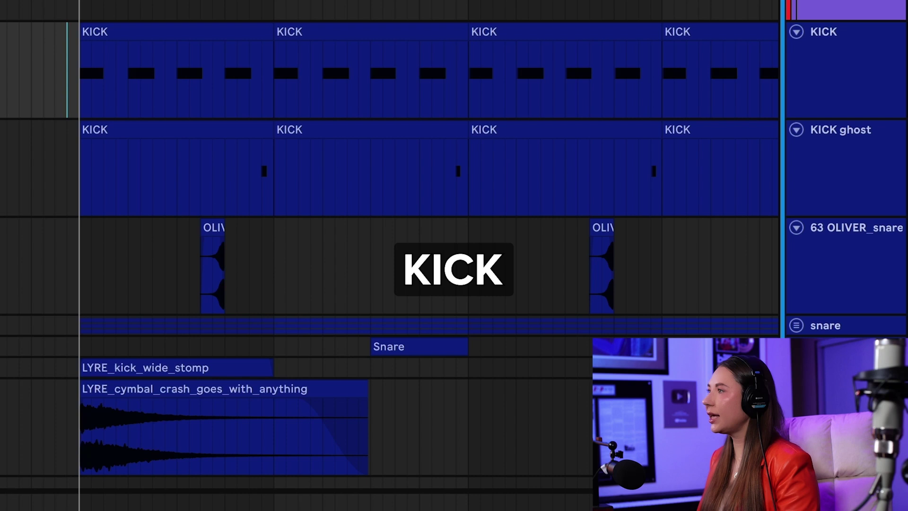
{"action": "key", "text": "space"}
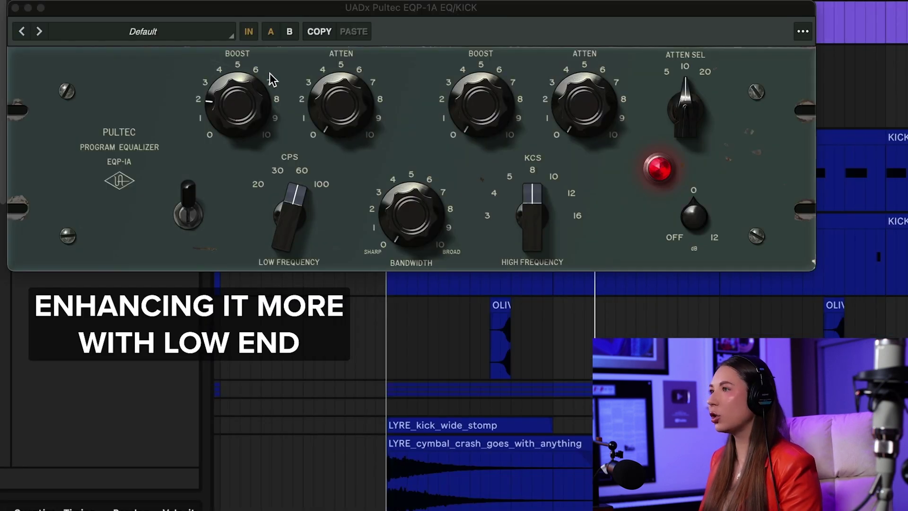
Examine the KICK track's Pultec EQP-1A EQ and the middle and high bands of its Neutron 3 Transient Shaper
{"action": "left_click_drag", "start_coordinate": [107, 14], "coordinate": [272, 131]}
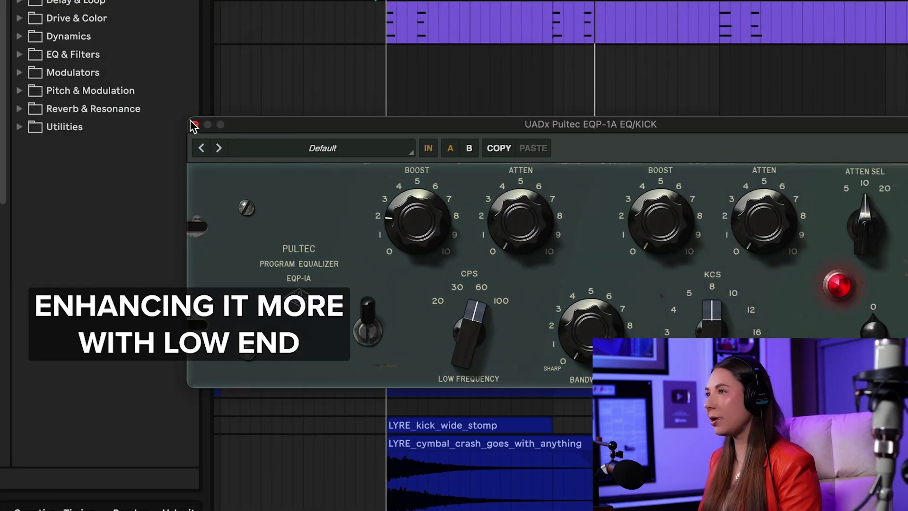
{"action": "left_click", "coordinate": [195, 125]}
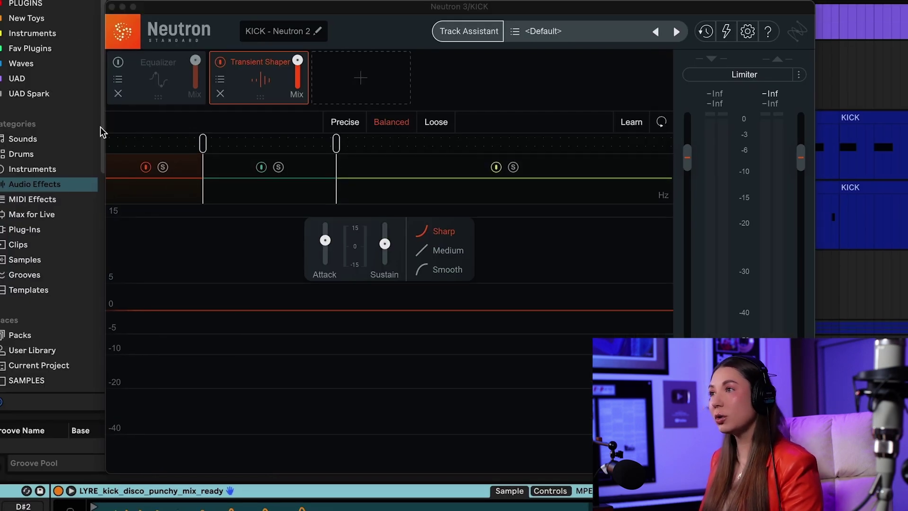
{"action": "left_click_drag", "start_coordinate": [186, 13], "coordinate": [362, 2]}
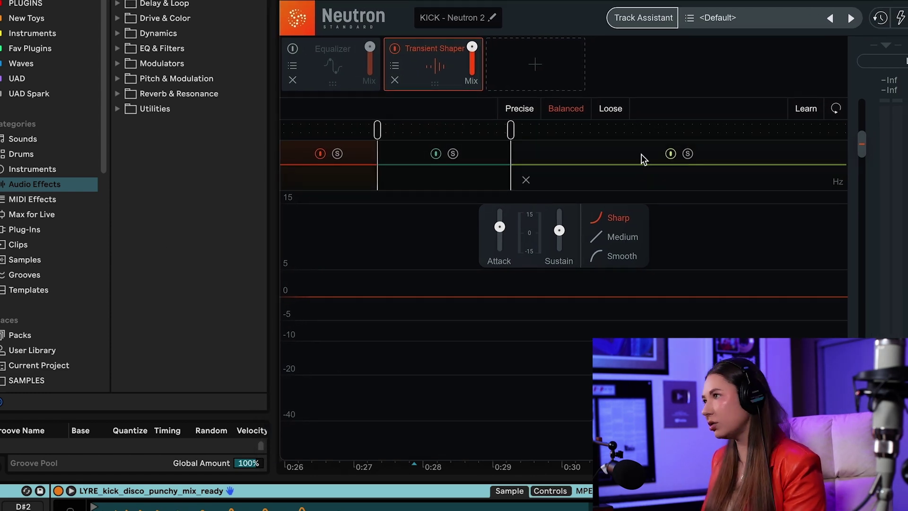
{"action": "left_click", "coordinate": [413, 151]}
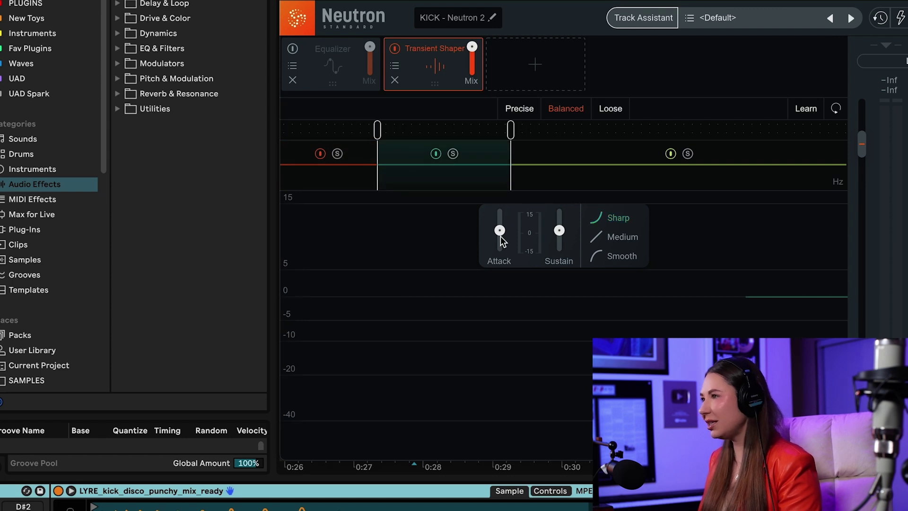
{"action": "left_click", "coordinate": [526, 160]}
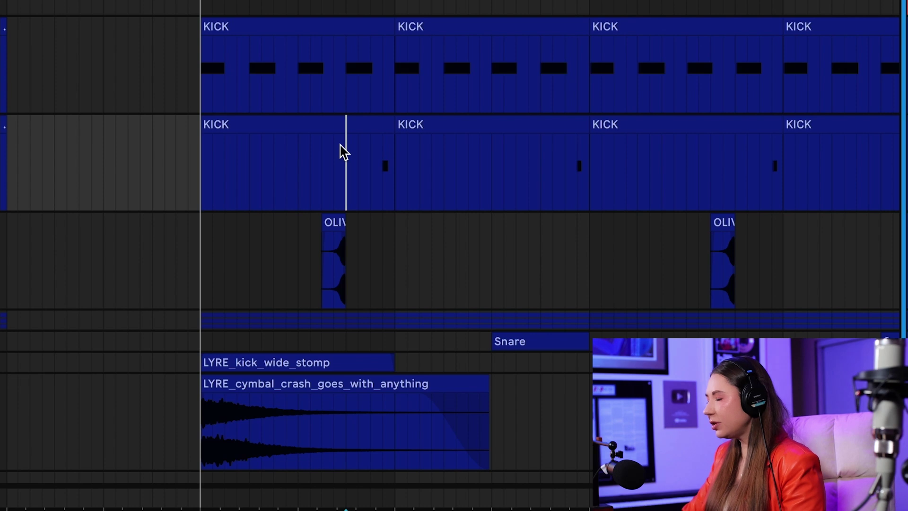
Play the KICK ghost part and the stack of three snares, placing the playback position in the uppermost Snare clip
{"action": "scroll", "coordinate": [341, 150], "scroll_direction": "up", "scroll_amount": 3}
{"action": "key", "text": "space"}
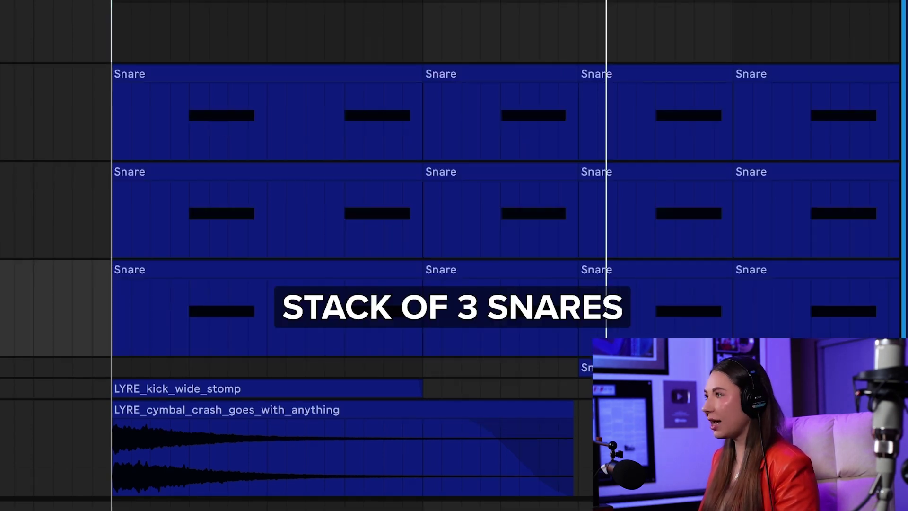
{"action": "left_click", "coordinate": [171, 128]}
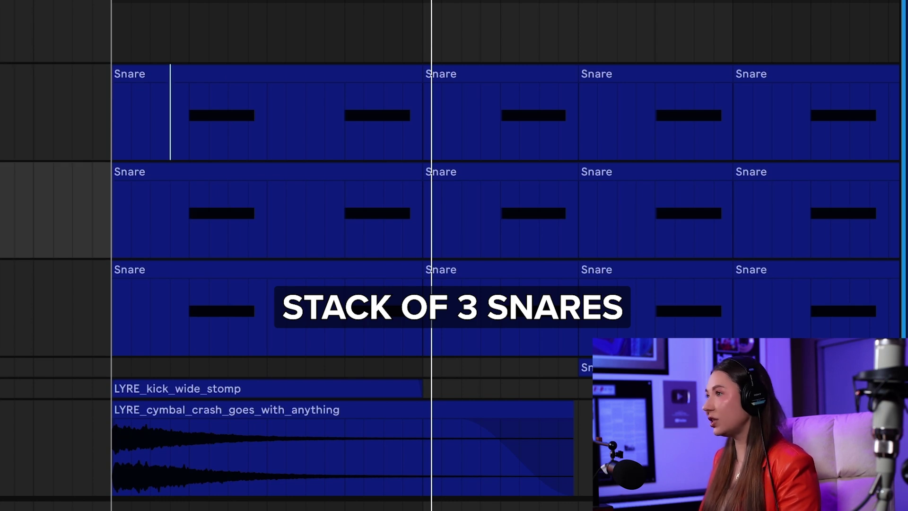
Play the middle Snare layer of the three-snare stack, placing the playback position at the first hit of each lower layer
{"action": "left_click", "coordinate": [190, 227]}
{"action": "key", "text": "space"}
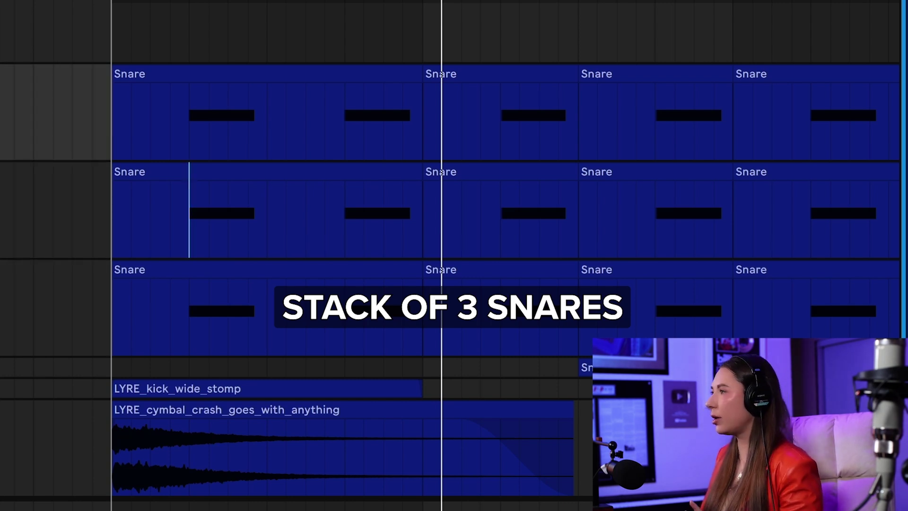
{"action": "left_click", "coordinate": [189, 328]}
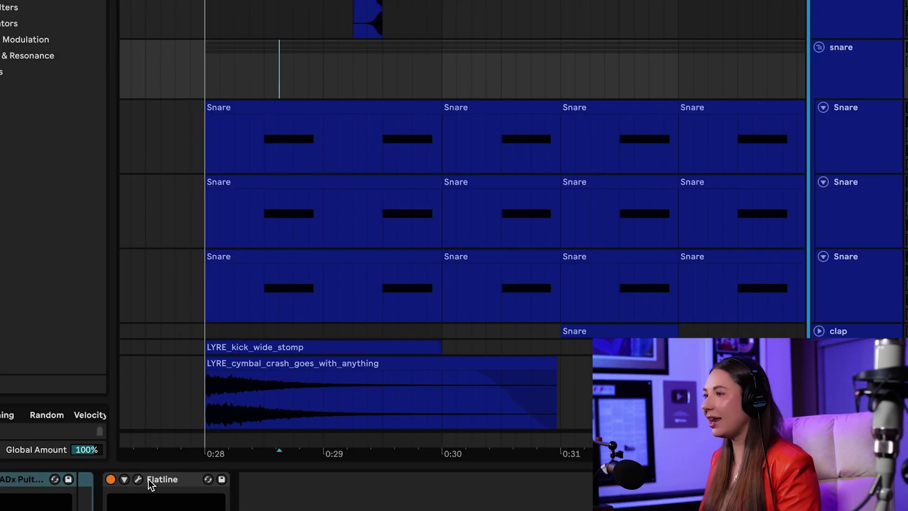
Examine the snare group's Flatline plug-in and the LYRE_snare_disco_short_punchy_attack_pinch sample on the uppermost Snare track
{"action": "left_click", "coordinate": [140, 476]}
{"action": "left_click_drag", "start_coordinate": [279, 147], "coordinate": [213, 242]}
{"action": "left_click", "coordinate": [257, 148]}
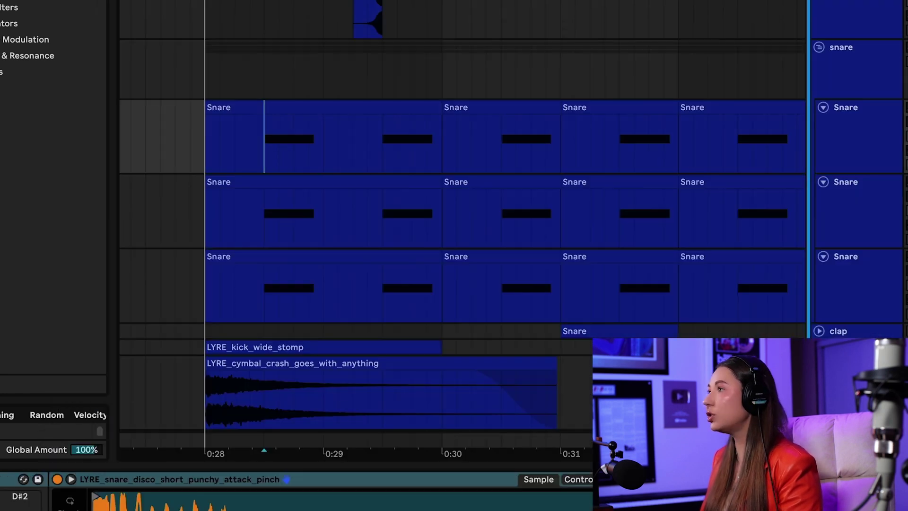
{"action": "key", "text": "Up"}
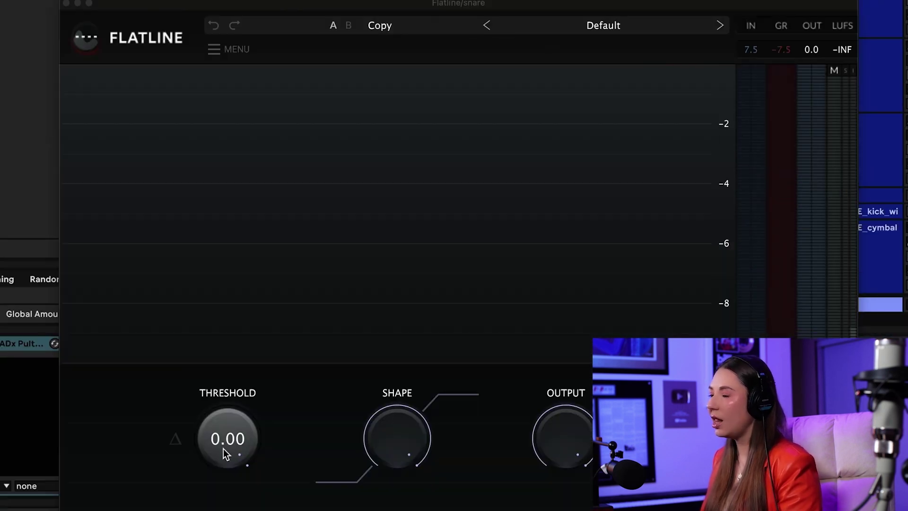
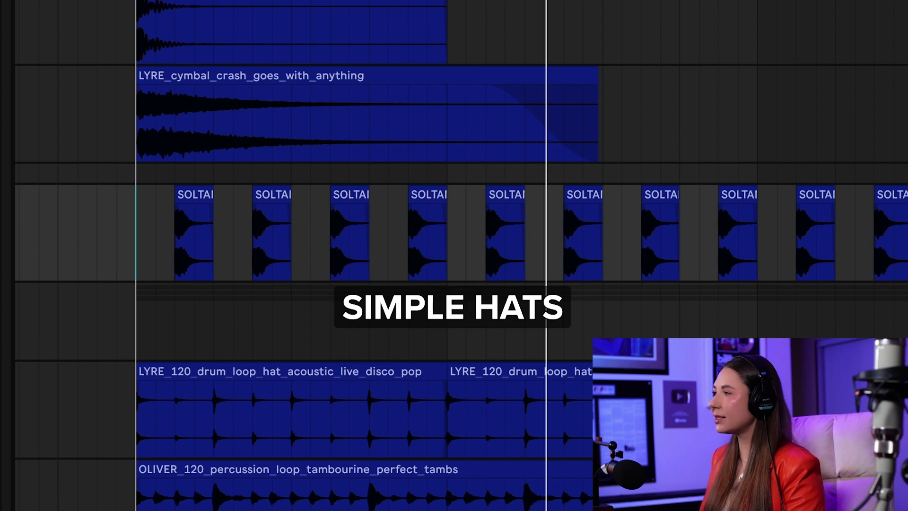
Audition the OLIVER_120_percussion_loop_tambourine_perfect_tambs loop and the TS_ELEMENTS_120_drum_loop_shake_tambourine_dreadlocks loop
{"action": "left_click", "coordinate": [402, 470]}
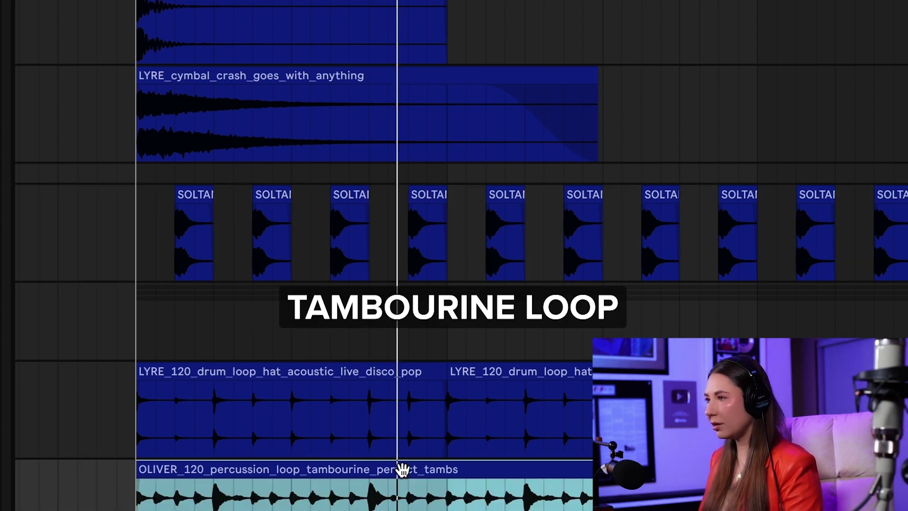
{"action": "scroll", "coordinate": [427, 452], "scroll_direction": "down", "scroll_amount": 3}
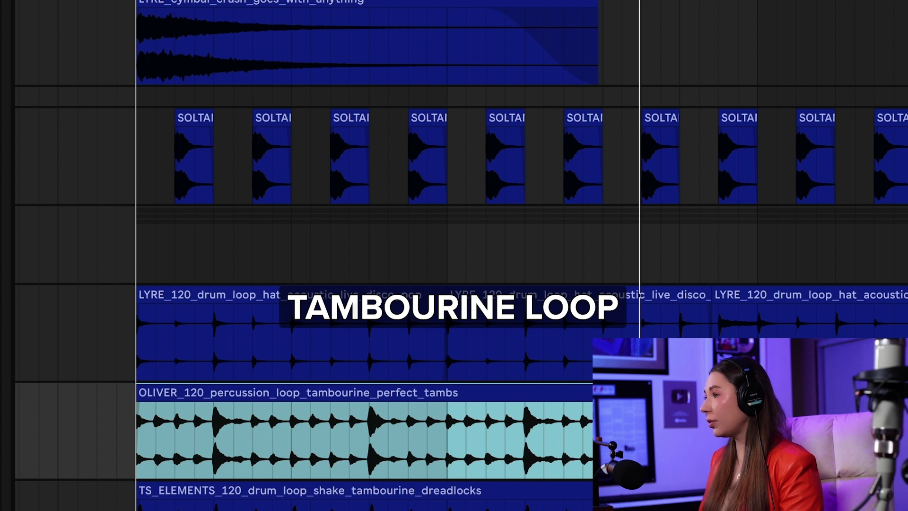
{"action": "left_click", "coordinate": [310, 501]}
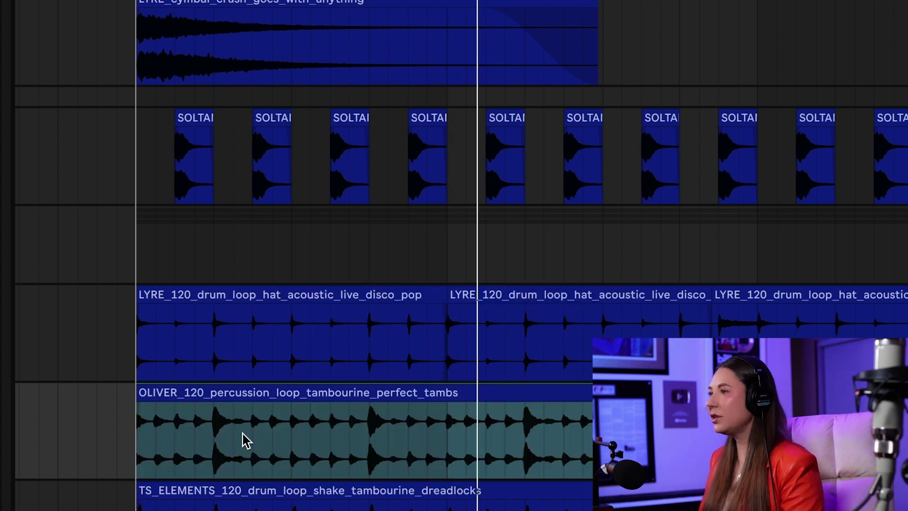
Select the opening bar across the hat loop and both tambourine loops, and return the playback position to their start
{"action": "left_click_drag", "start_coordinate": [134, 351], "coordinate": [447, 494]}
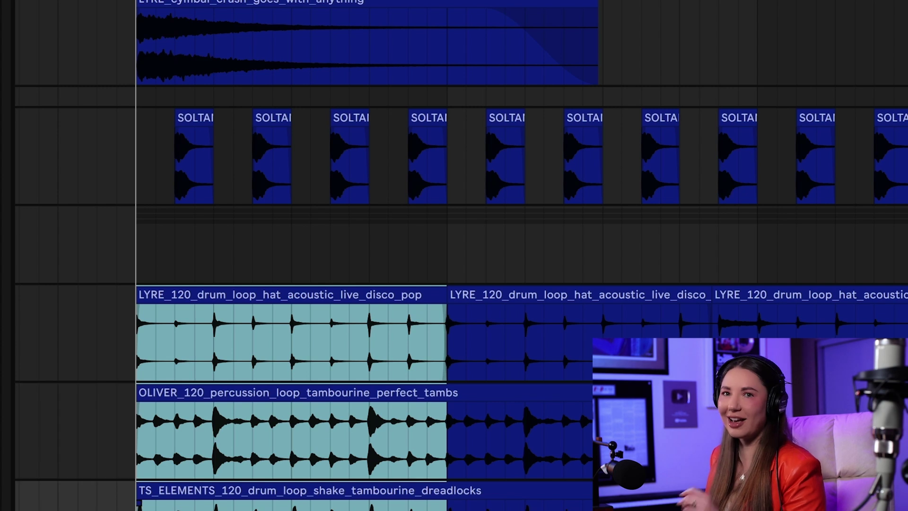
{"action": "key", "text": "super+l"}
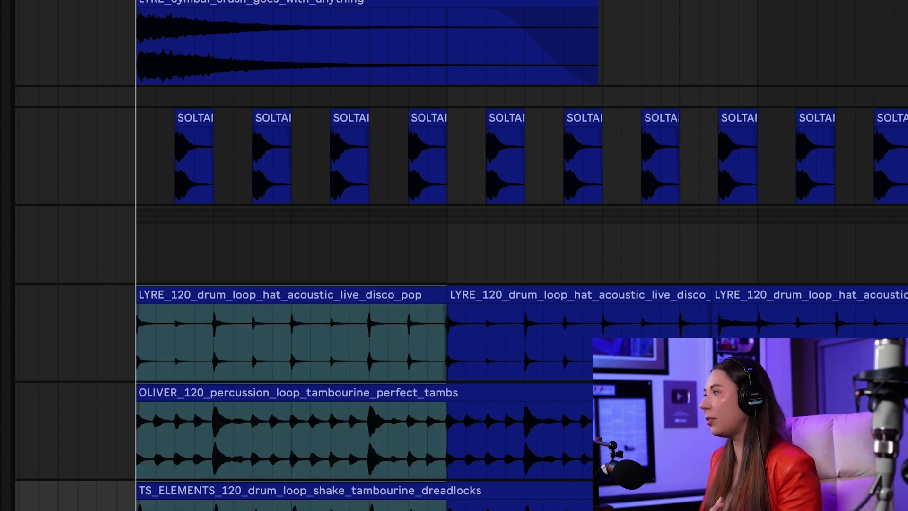
{"action": "left_click", "coordinate": [134, 268]}
{"action": "key", "text": "minus"}
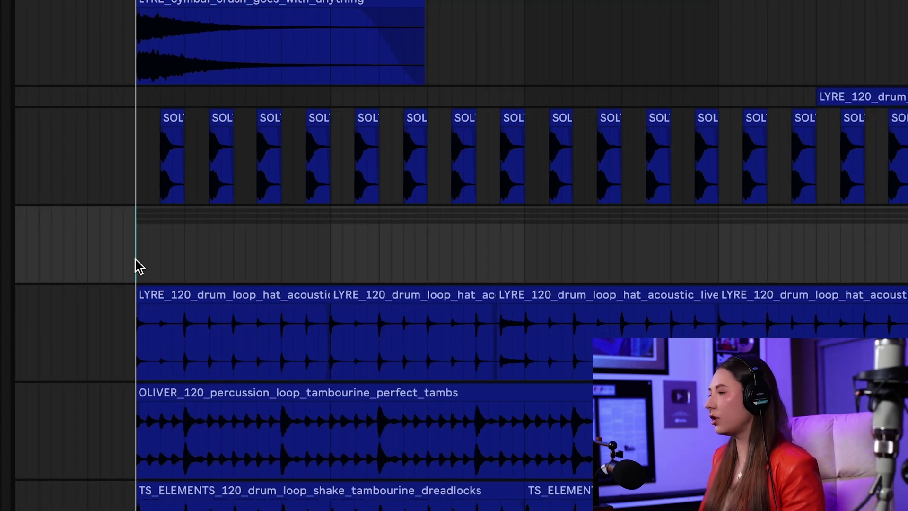
Increase the height of the two Kontakt 7 2 tracks below the synth's sustained-note clip
{"action": "scroll", "coordinate": [439, 207], "scroll_direction": "down", "scroll_amount": 1}
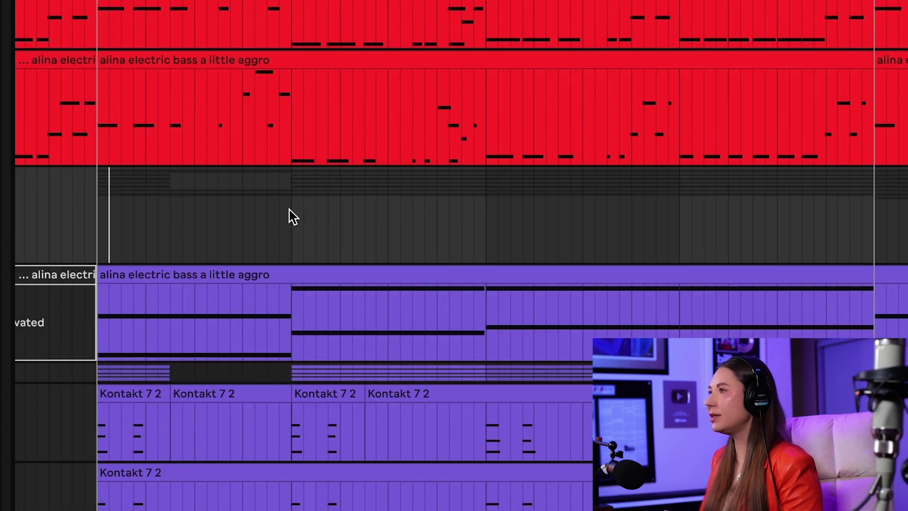
{"action": "scroll", "coordinate": [331, 199], "scroll_direction": "up", "scroll_amount": 5}
{"action": "scroll", "coordinate": [609, 61], "scroll_direction": "up", "scroll_amount": 3}
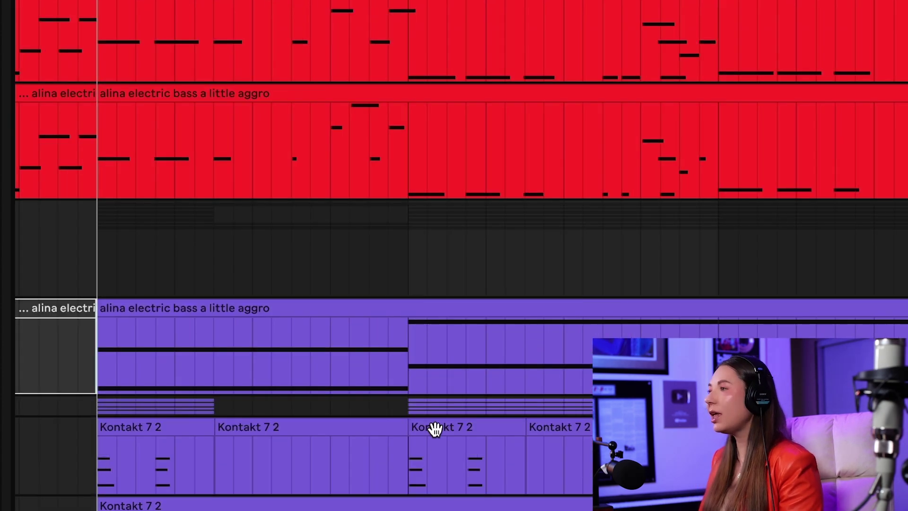
{"action": "scroll", "coordinate": [434, 427], "scroll_direction": "down", "scroll_amount": 3}
{"action": "left_click", "coordinate": [56, 333]}
{"action": "left_click", "coordinate": [55, 412], "text": "shift"}
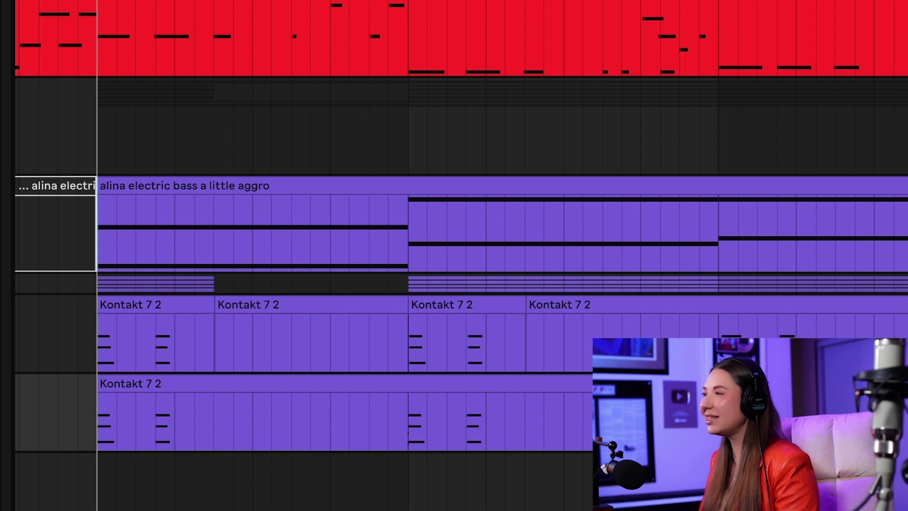
{"action": "key", "text": "alt+plus"}
Play the saw synth part from the start of its active clip and enlarge its track to show the sustained notes
{"action": "left_click", "coordinate": [128, 239]}
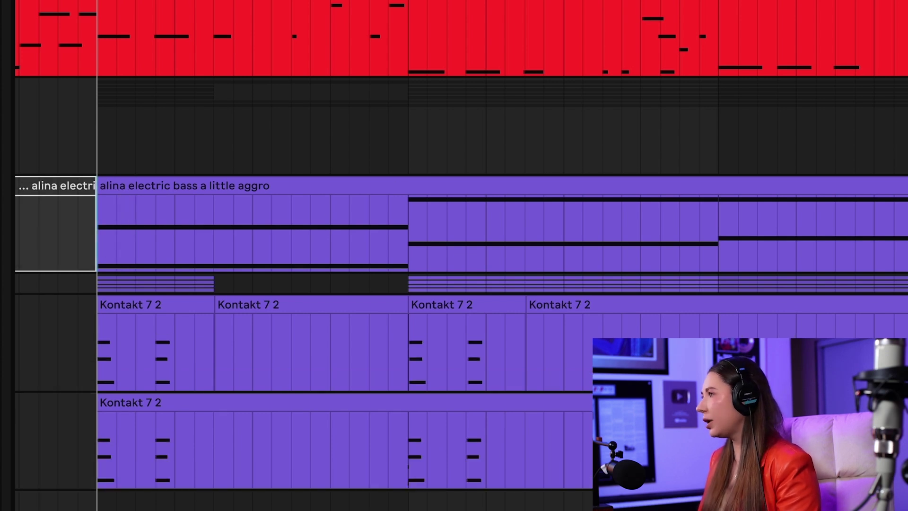
{"action": "key", "text": "space"}
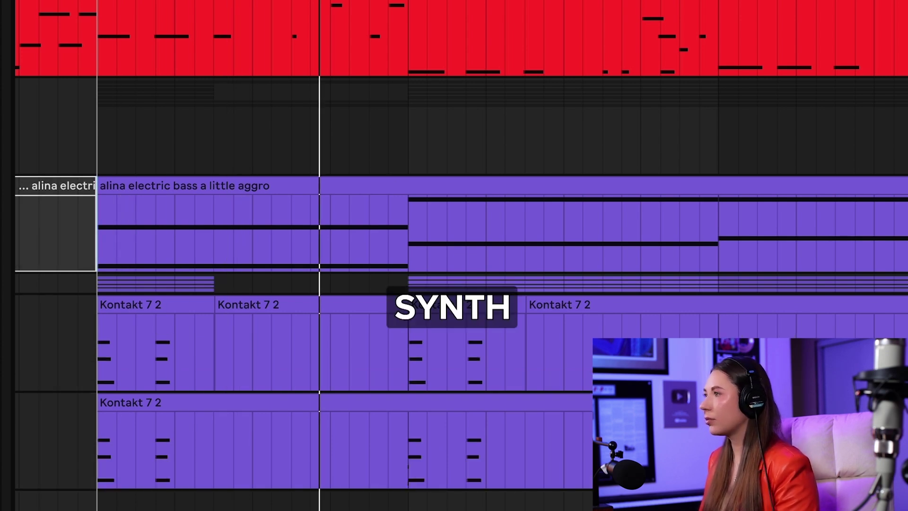
{"action": "key", "text": "alt+plus"}
{"action": "left_click", "coordinate": [543, 285]}
{"action": "key", "text": "minus"}
{"action": "key", "text": "minus"}
{"action": "key", "text": "plus"}
{"action": "scroll", "coordinate": [462, 256], "scroll_direction": "right", "scroll_amount": 6}
{"action": "scroll", "coordinate": [461, 255], "scroll_direction": "left", "scroll_amount": 3}
{"action": "key", "text": "minus"}
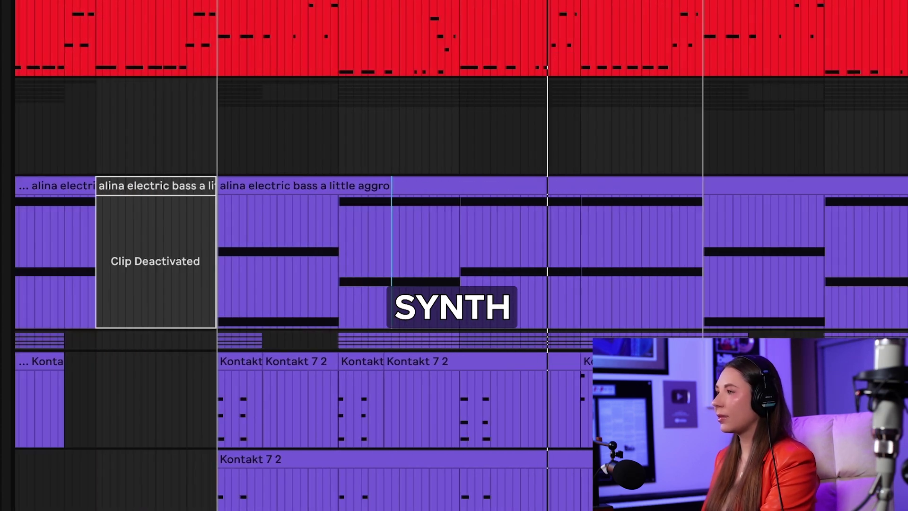
{"action": "key", "text": "plus"}
Select the saw part, return to its start, and examine its Serum patch with FabFilter Saturn and OneKnob Pumper
{"action": "left_click", "coordinate": [238, 182]}
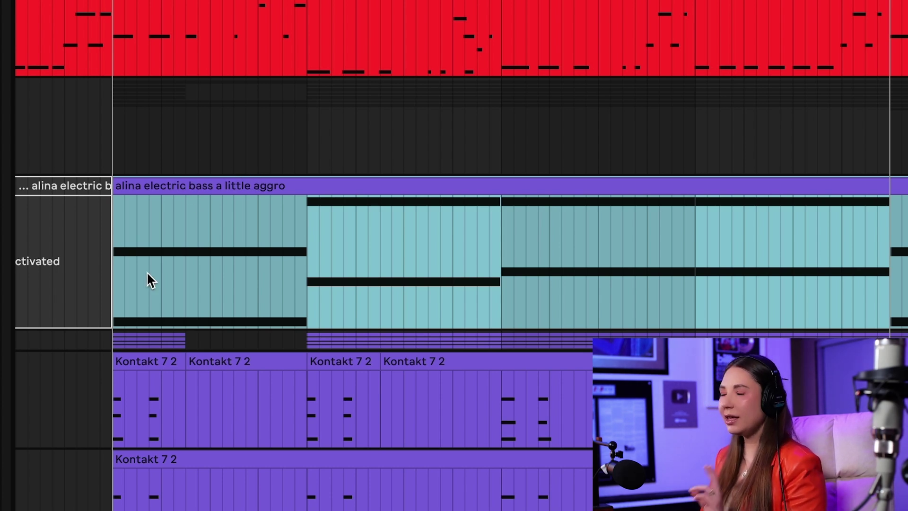
{"action": "left_click", "coordinate": [97, 246]}
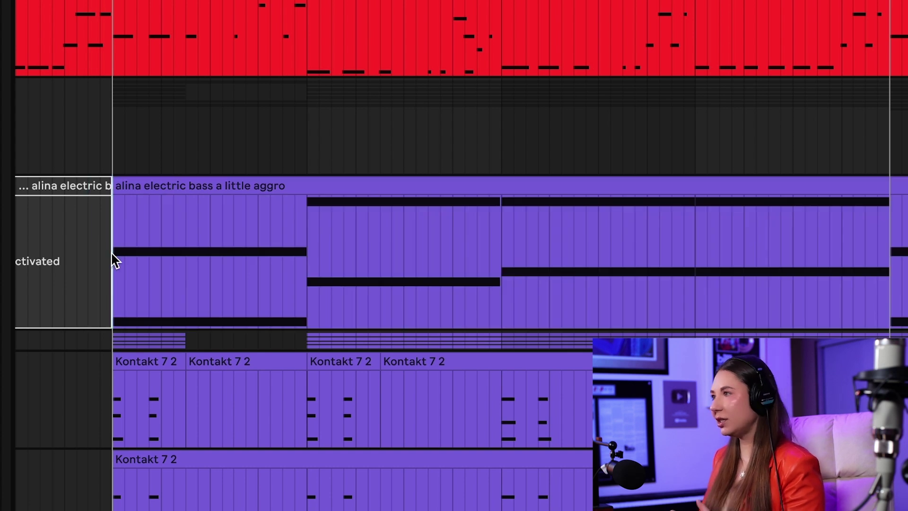
{"action": "scroll", "coordinate": [729, 142], "scroll_direction": "down", "scroll_amount": 3}
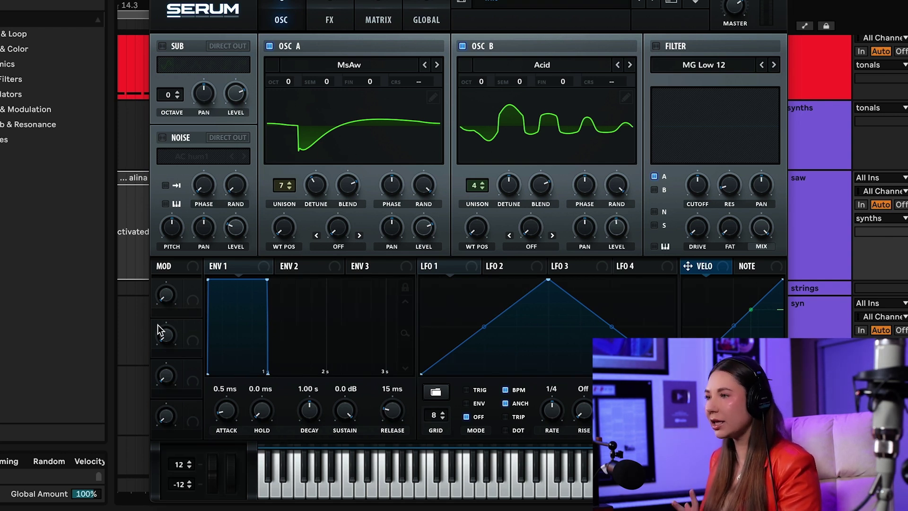
{"action": "left_click_drag", "start_coordinate": [61, 28], "coordinate": [557, 77]}
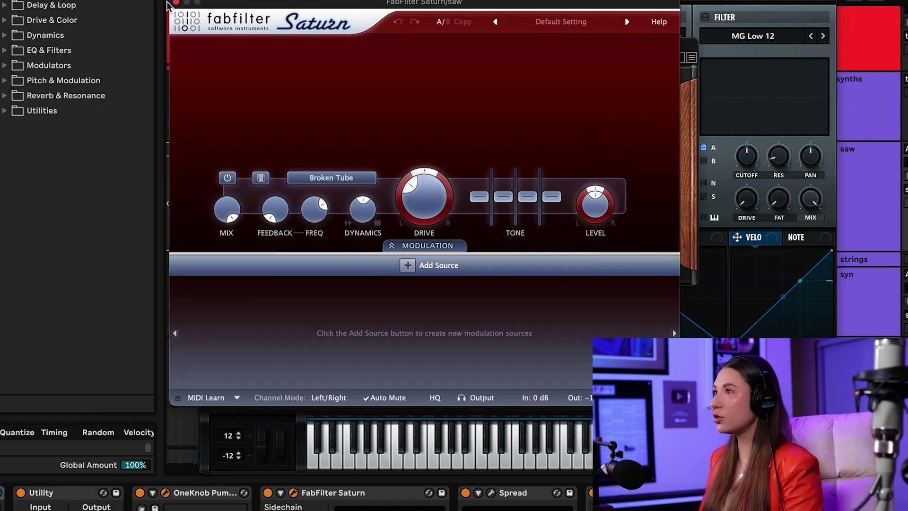
{"action": "left_click", "coordinate": [176, 2]}
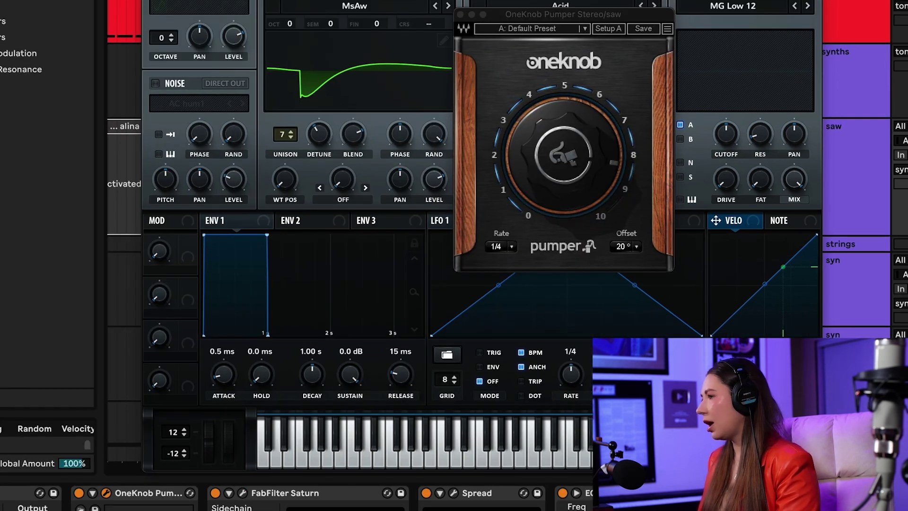
{"action": "scroll", "coordinate": [469, 494], "scroll_direction": "right", "scroll_amount": 5}
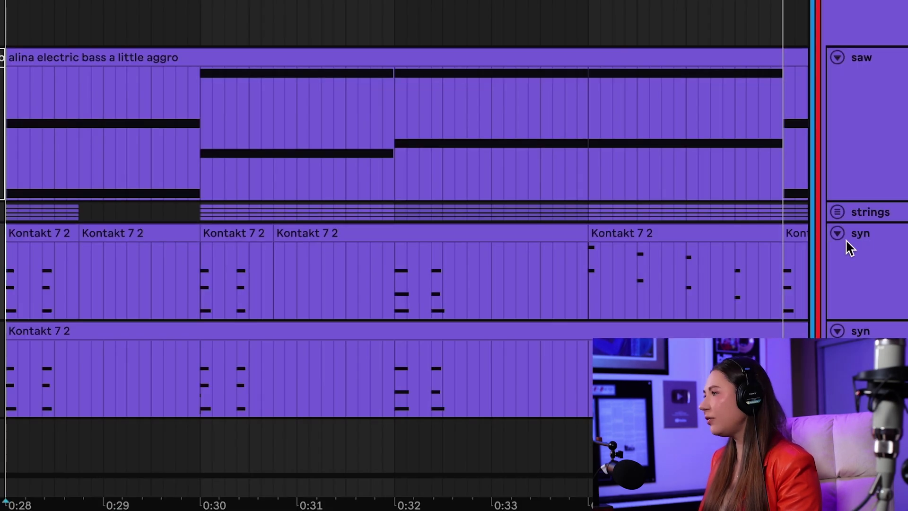
Play the two stacked syn tracks and examine the SY Dreaming Soul preset in the Spire synth
{"action": "left_click", "coordinate": [847, 243]}
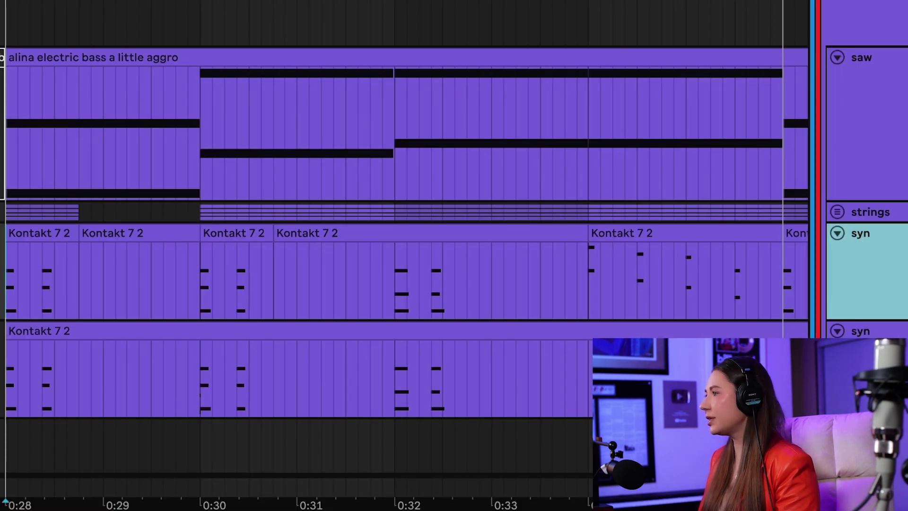
{"action": "scroll", "coordinate": [259, 249], "scroll_direction": "down", "scroll_amount": 3}
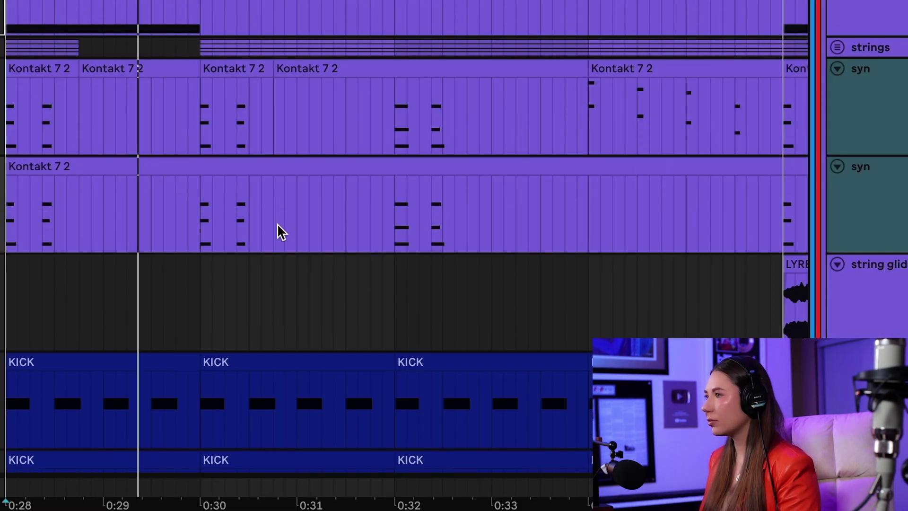
{"action": "left_click", "coordinate": [284, 227]}
{"action": "left_click", "coordinate": [871, 223]}
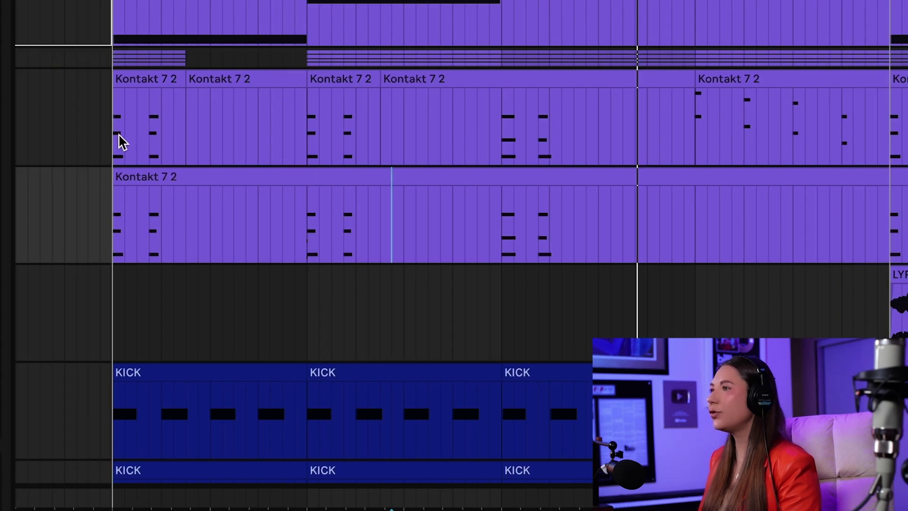
{"action": "left_click", "coordinate": [107, 129]}
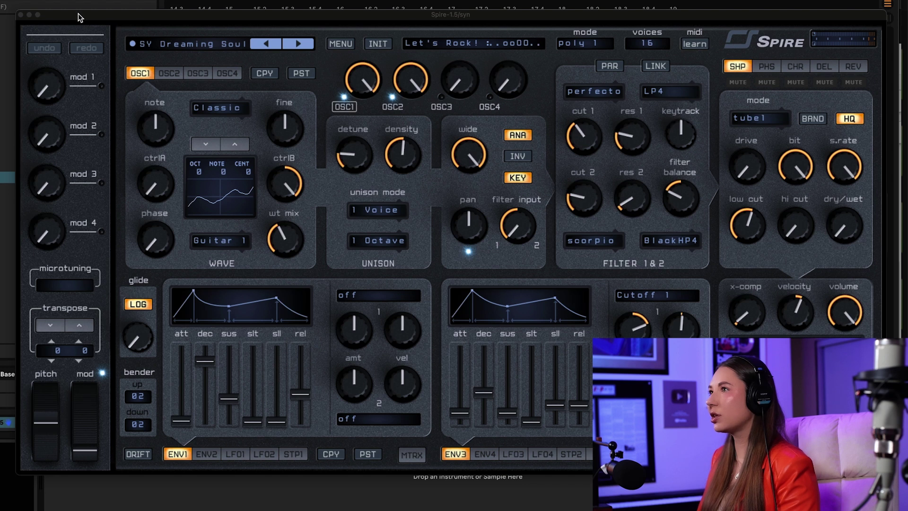
{"action": "left_click_drag", "start_coordinate": [78, 14], "coordinate": [4, 2]}
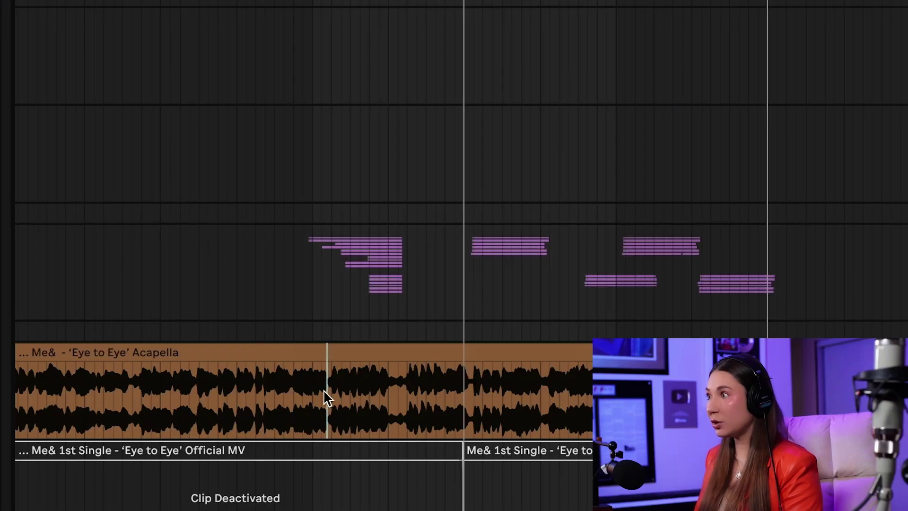
Play the 'Eye to Eye' Acapella track ahead of the hook
{"action": "scroll", "coordinate": [328, 398], "scroll_direction": "down", "scroll_amount": 3}
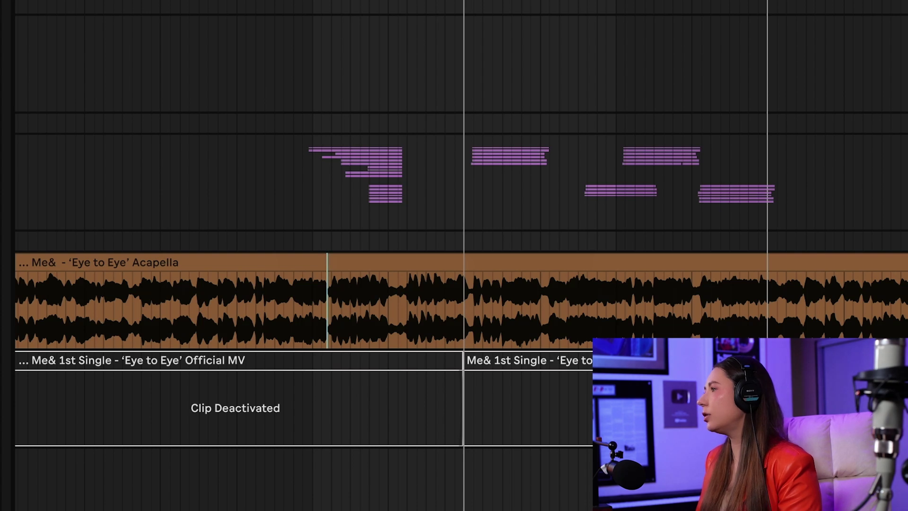
{"action": "key", "text": "space"}
{"action": "left_click", "coordinate": [446, 304]}
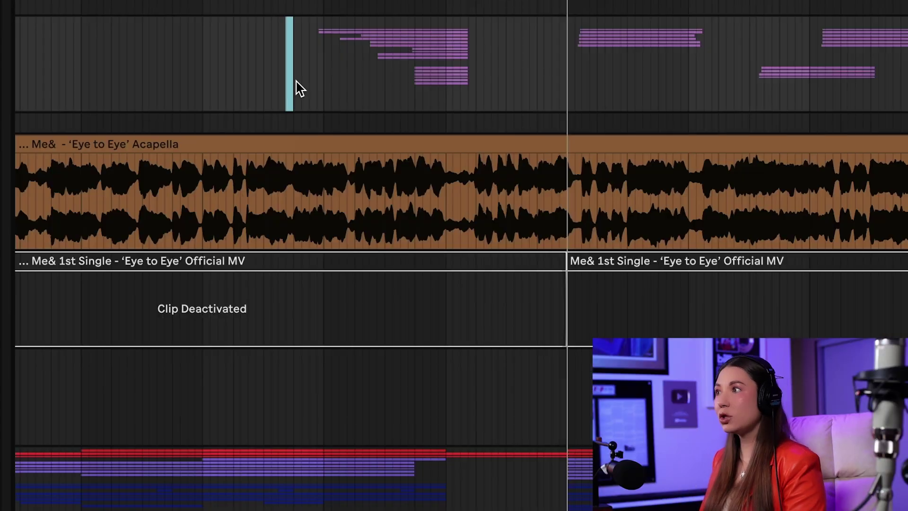
Switch the arrangement to a coarser grid and play the build-up from just before the first group of purple clips
{"action": "scroll", "coordinate": [454, 256], "scroll_direction": "right", "scroll_amount": 5}
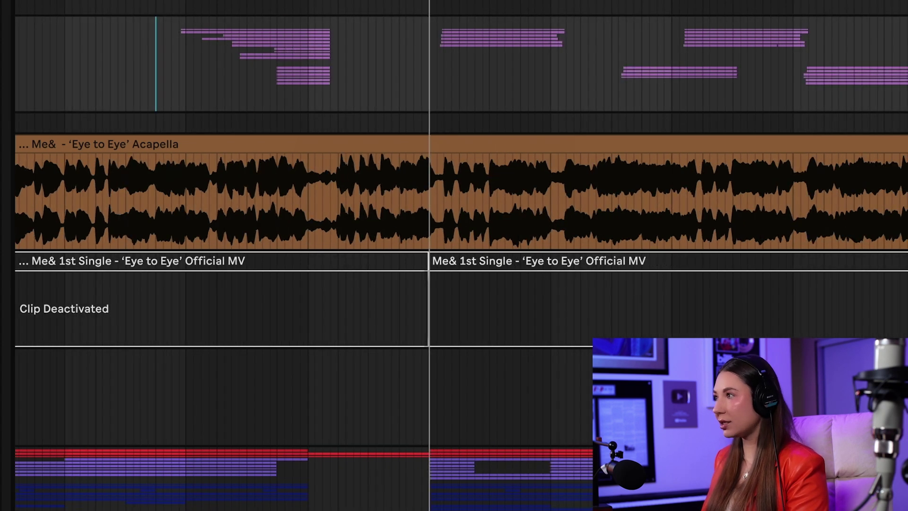
{"action": "scroll", "coordinate": [520, 101], "scroll_direction": "up", "scroll_amount": 4}
{"action": "scroll", "coordinate": [521, 101], "scroll_direction": "down", "scroll_amount": 3}
{"action": "right_click", "coordinate": [231, 3]}
{"action": "left_click", "coordinate": [480, 130]}
{"action": "key", "text": "space"}
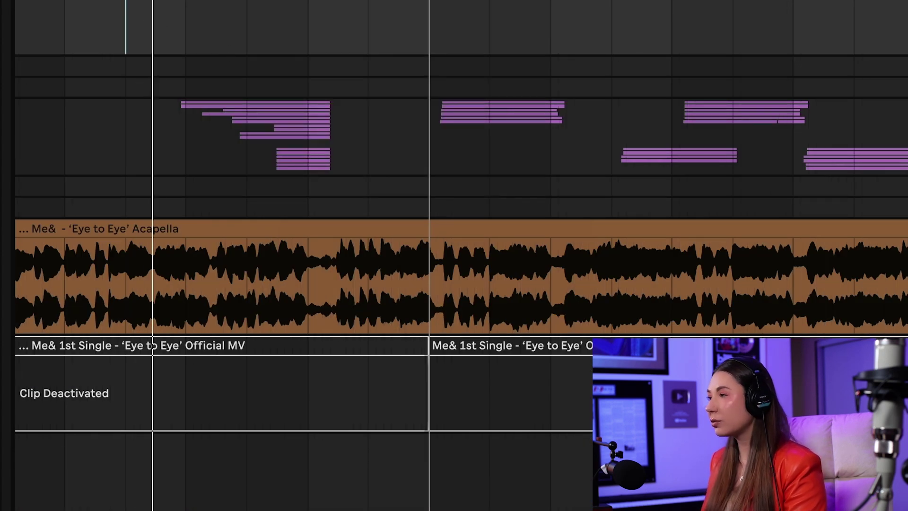
Place the playback position at the hook's start on the purple group track and examine its layers above the acapella
{"action": "scroll", "coordinate": [175, 26], "scroll_direction": "down", "scroll_amount": 4}
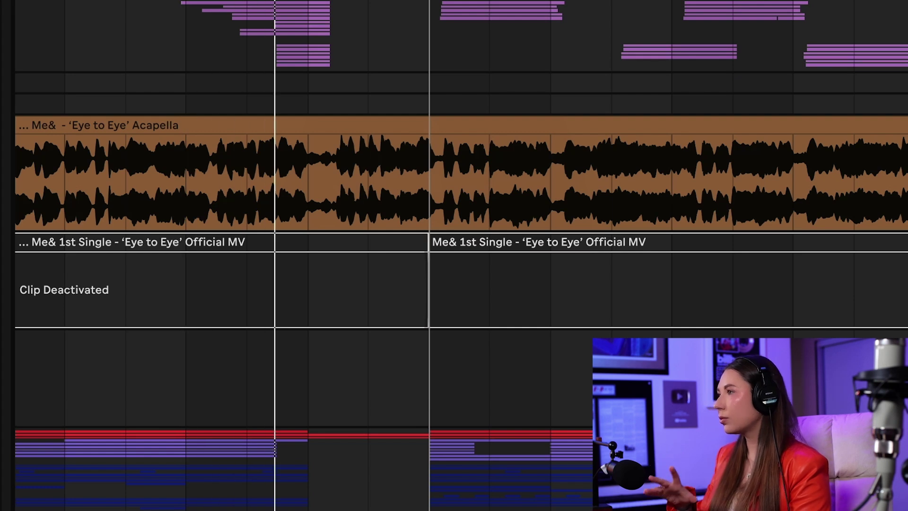
{"action": "scroll", "coordinate": [442, 153], "scroll_direction": "up", "scroll_amount": 3}
{"action": "key", "text": "plus"}
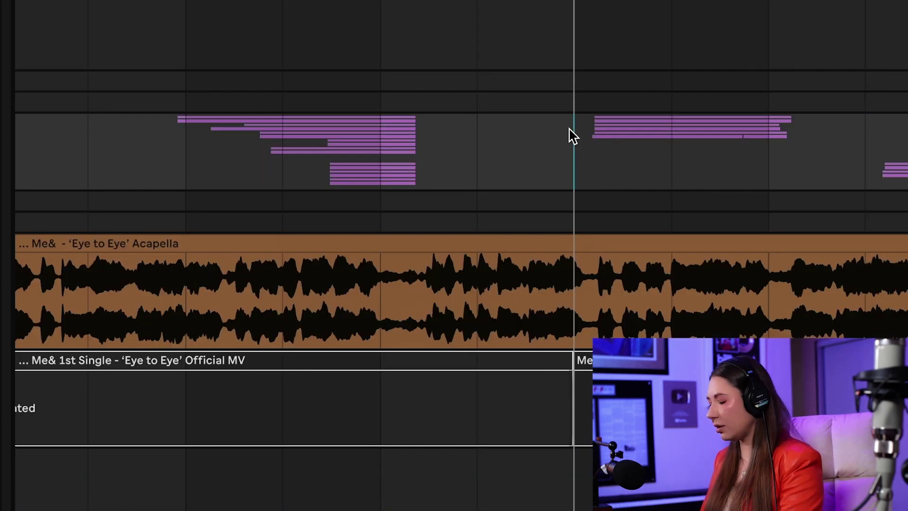
{"action": "key", "text": "minus"}
{"action": "scroll", "coordinate": [454, 255], "scroll_direction": "right", "scroll_amount": 5}
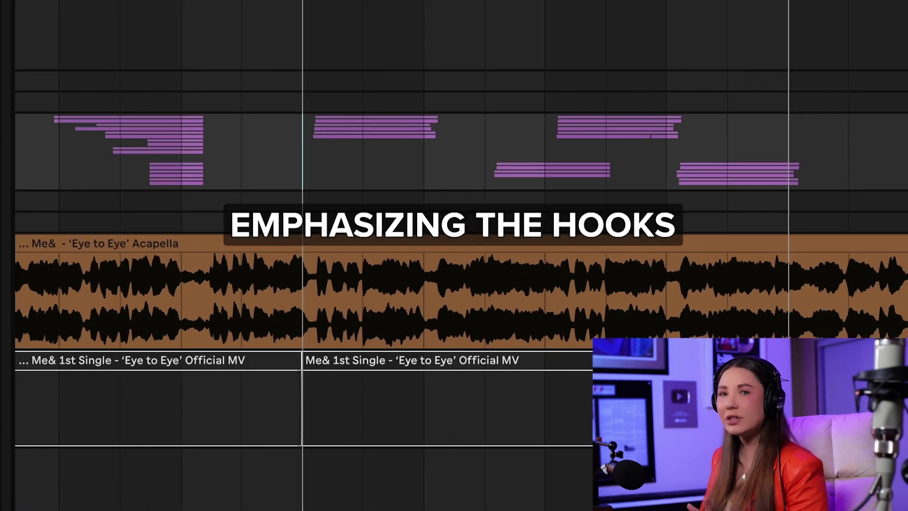
Set the arrangement's fixed grid to 1/4 and play the background vocals from the start of the hook
{"action": "right_click", "coordinate": [465, 149]}
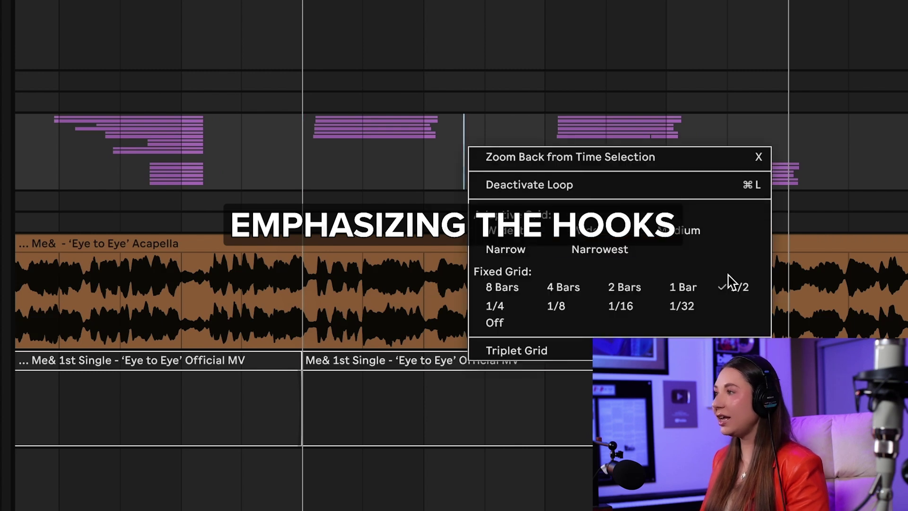
{"action": "left_click", "coordinate": [494, 305]}
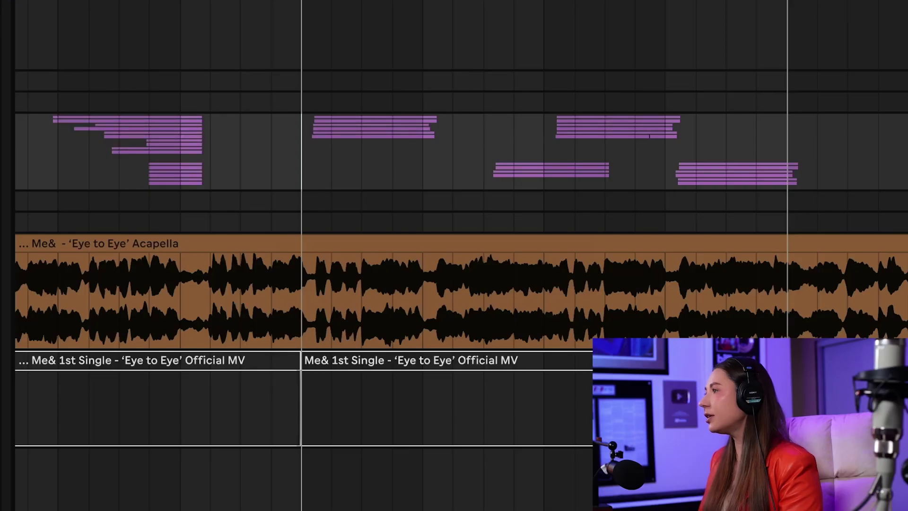
{"action": "key", "text": "space"}
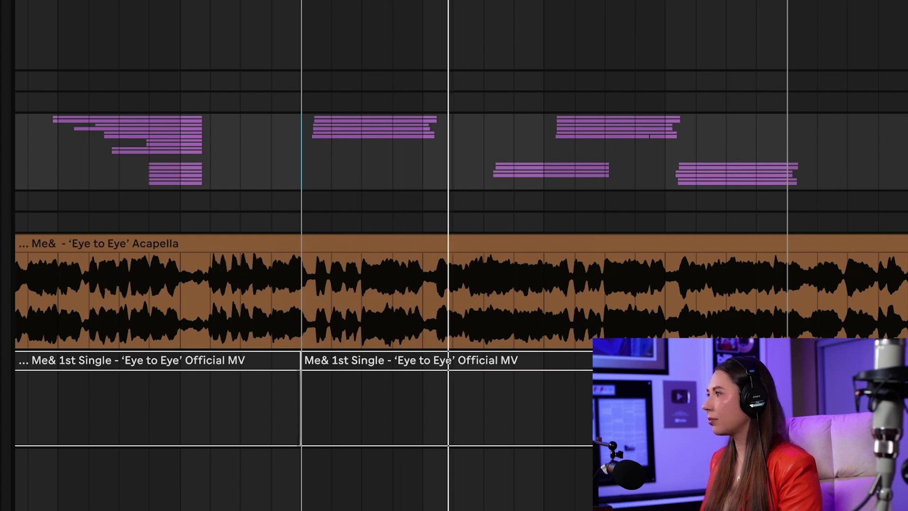
Unfold the purple vocal group and expand its first six bgv tracks to show the waveforms
{"action": "left_click", "coordinate": [907, 123]}
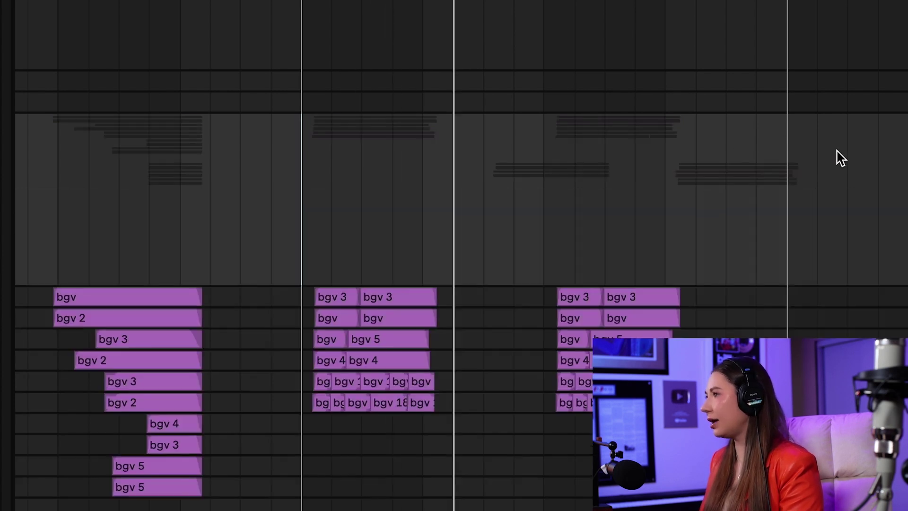
{"action": "scroll", "coordinate": [522, 211], "scroll_direction": "down", "scroll_amount": 3}
{"action": "key", "text": "plus"}
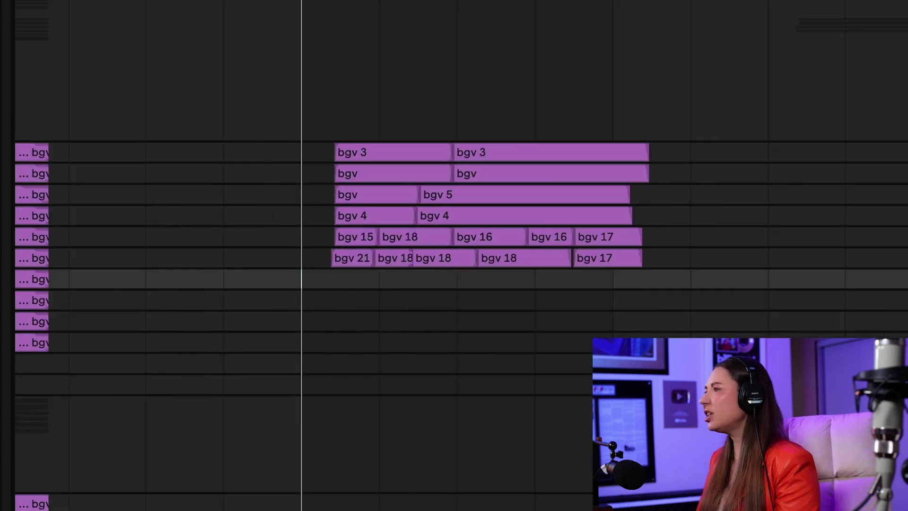
{"action": "left_click", "coordinate": [907, 258]}
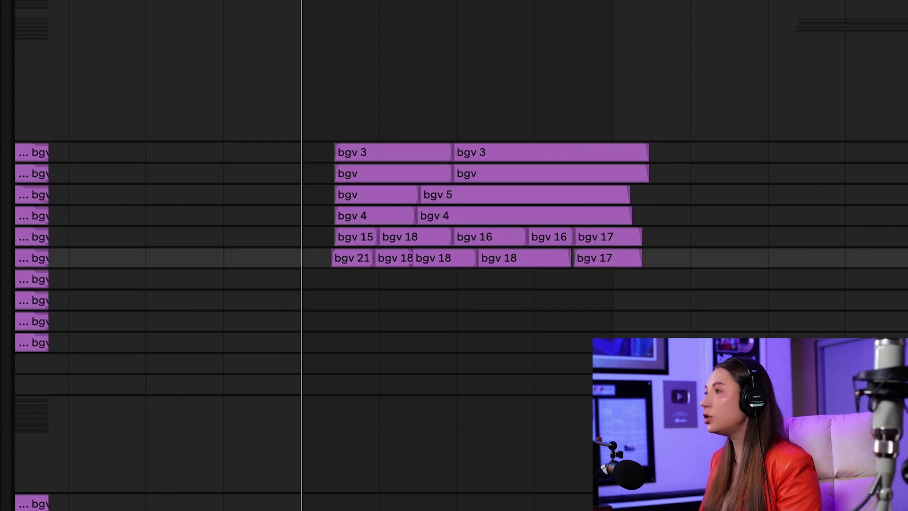
{"action": "key", "text": "alt+plus"}
{"action": "left_click", "coordinate": [307, 31]}
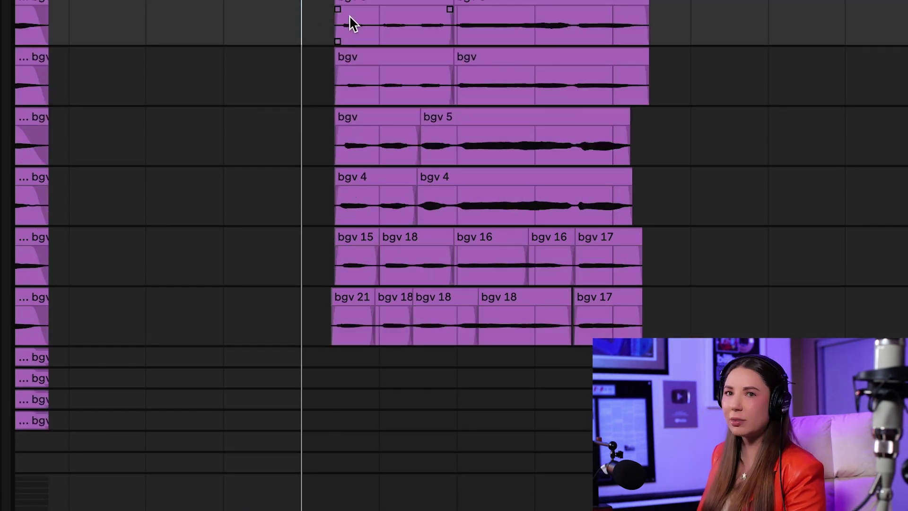
Play the first bgv stack from the hook's start and highlight its clips across the six expanded tracks
{"action": "scroll", "coordinate": [591, 110], "scroll_direction": "up", "scroll_amount": 2}
{"action": "left_click", "coordinate": [899, 130]}
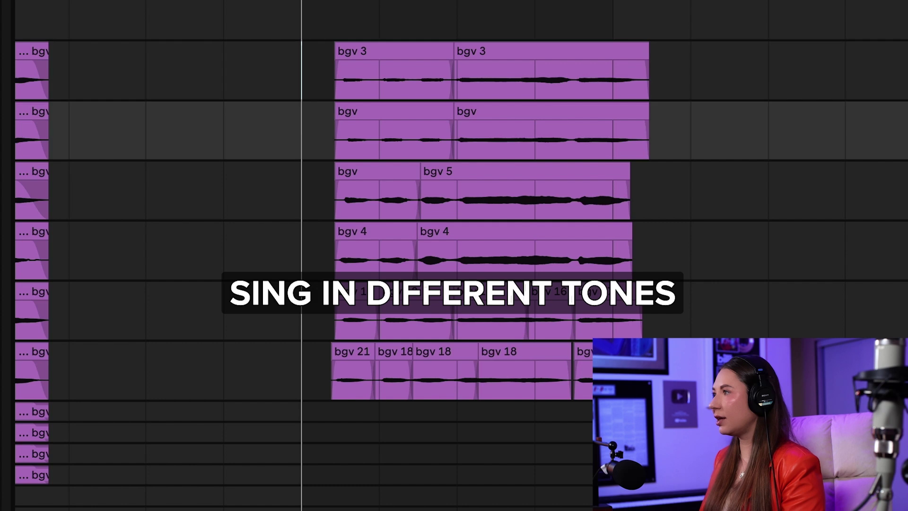
{"action": "left_click", "coordinate": [292, 82]}
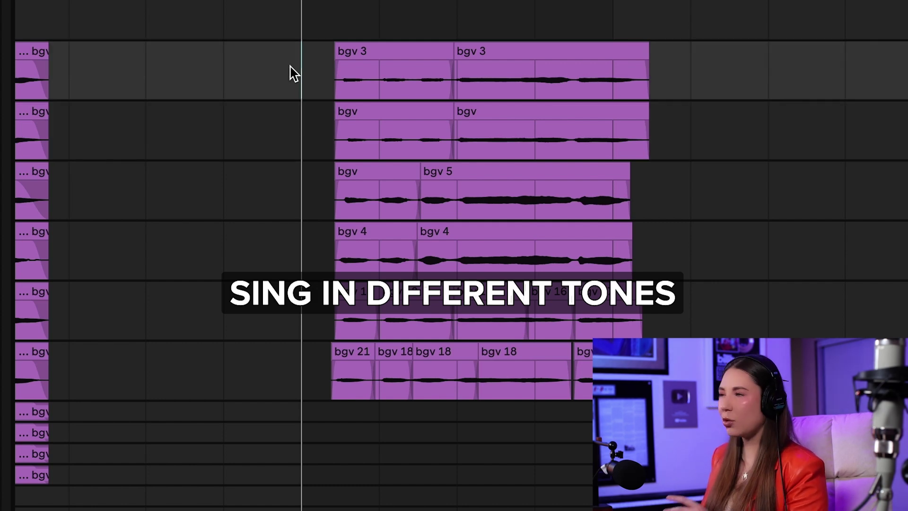
{"action": "key", "text": "space"}
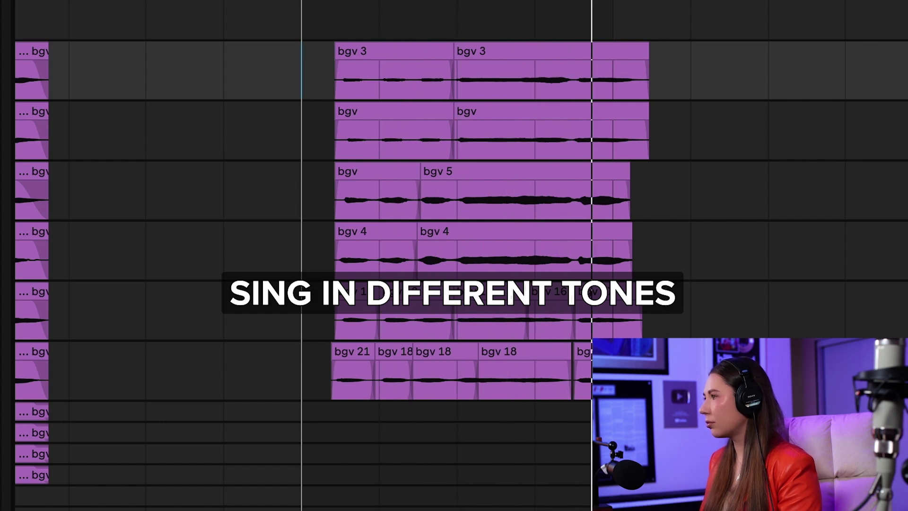
{"action": "left_click_drag", "start_coordinate": [708, 66], "coordinate": [301, 345]}
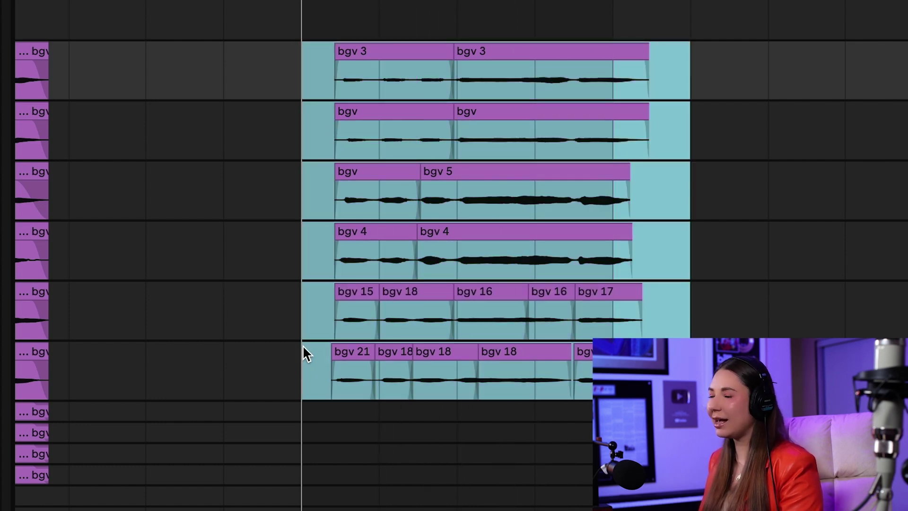
{"action": "left_click", "coordinate": [320, 249]}
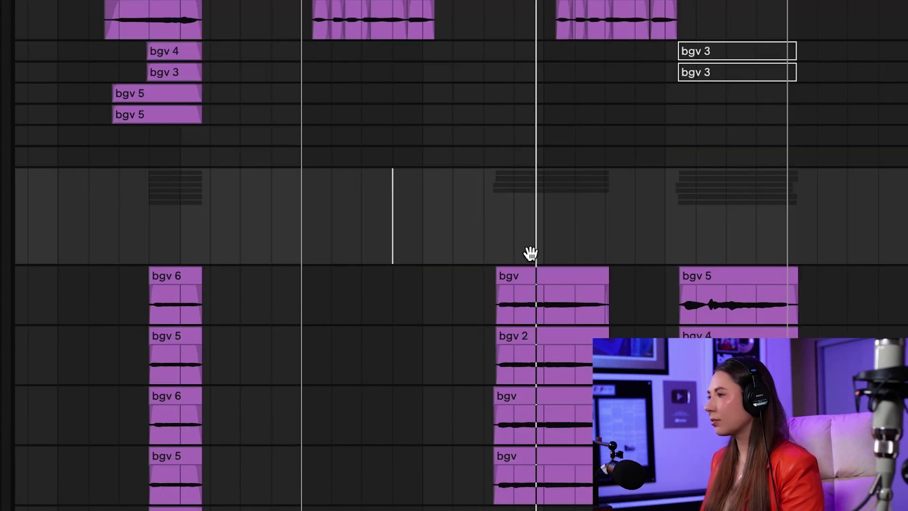
Examine the four-layer bgv stack in the unfolded verb group, starting from a position just ahead of its clips
{"action": "left_click", "coordinate": [482, 298]}
{"action": "key", "text": "plus"}
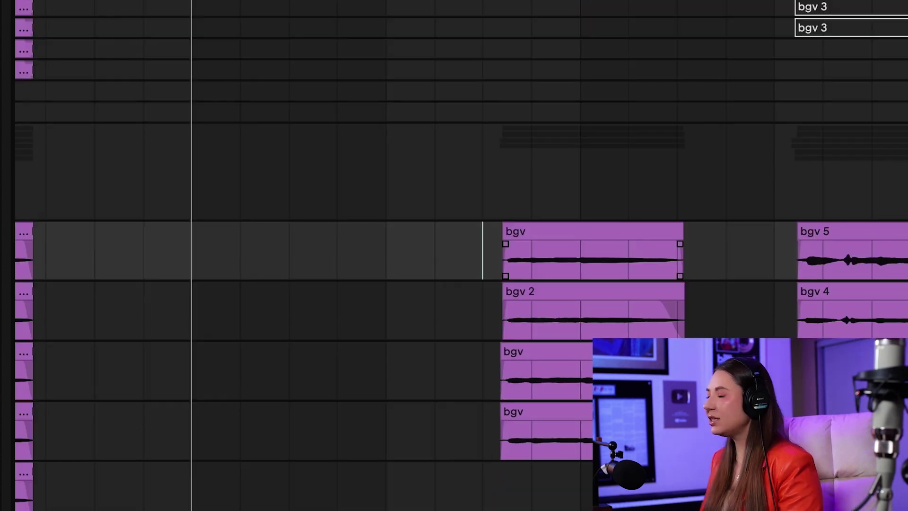
{"action": "key", "text": "Escape"}
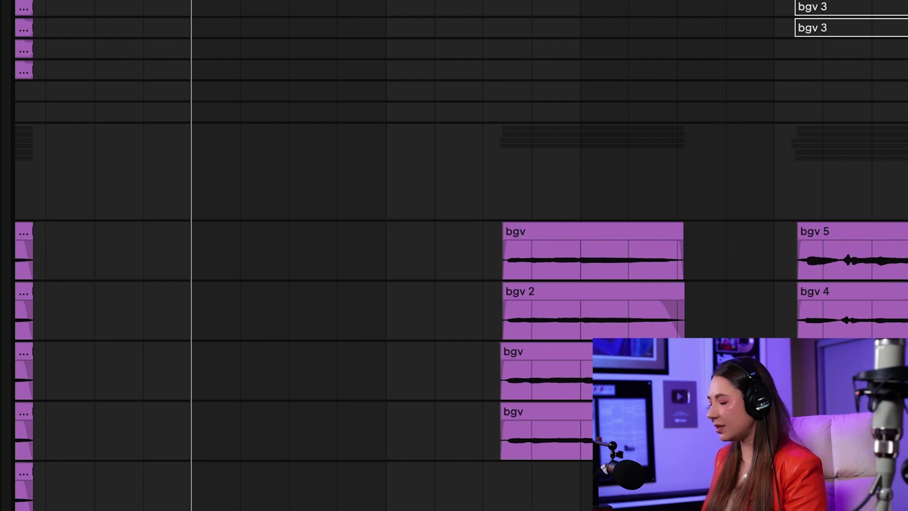
{"action": "key", "text": "plus"}
{"action": "key", "text": "minus"}
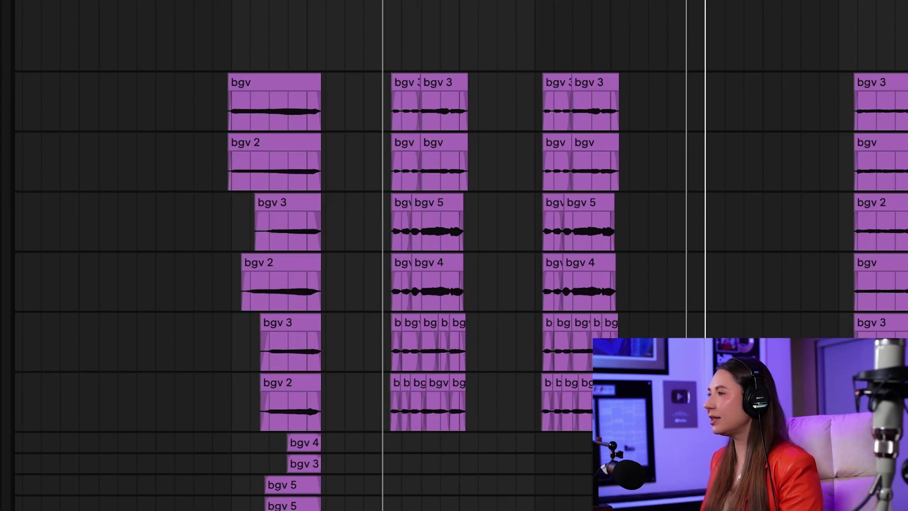
Play the verb group's last bgv stack in the hook from just before the bgv 5 clip
{"action": "scroll", "coordinate": [359, 256], "scroll_direction": "down", "scroll_amount": 8}
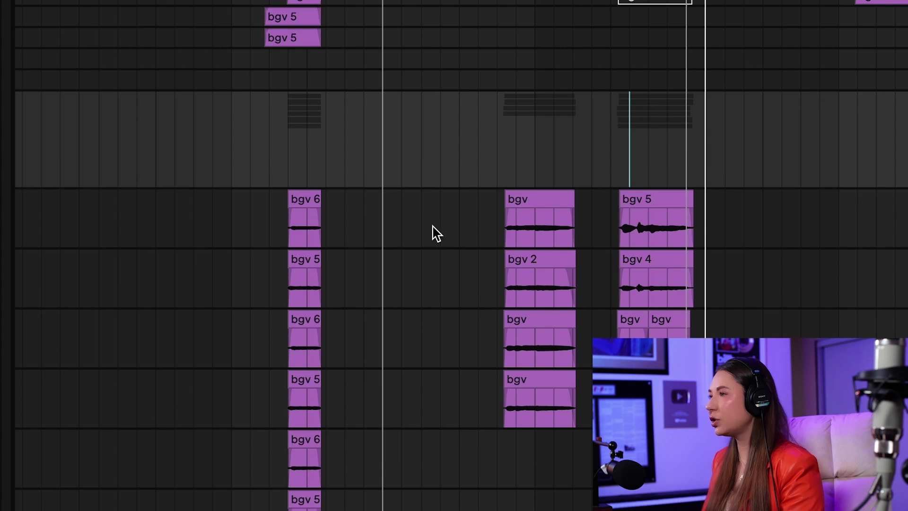
{"action": "left_click", "coordinate": [434, 239]}
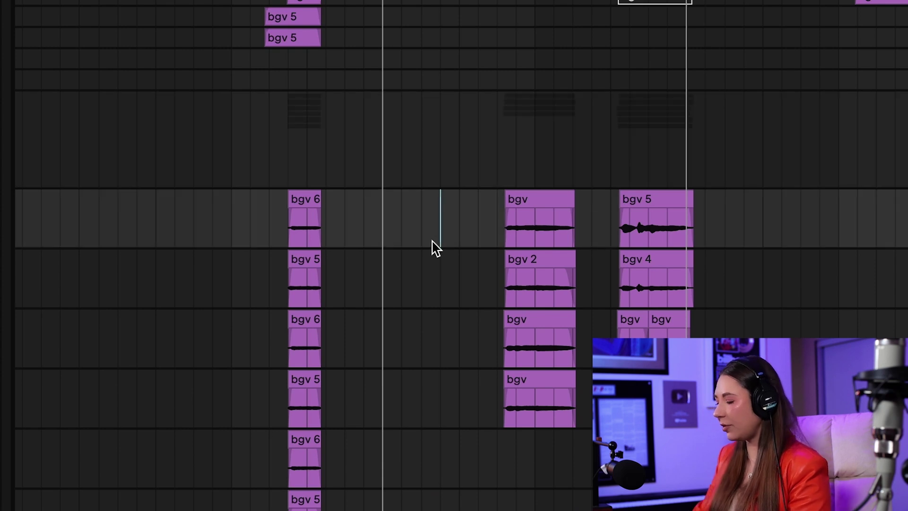
{"action": "scroll", "coordinate": [436, 246], "scroll_direction": "up", "scroll_amount": 2}
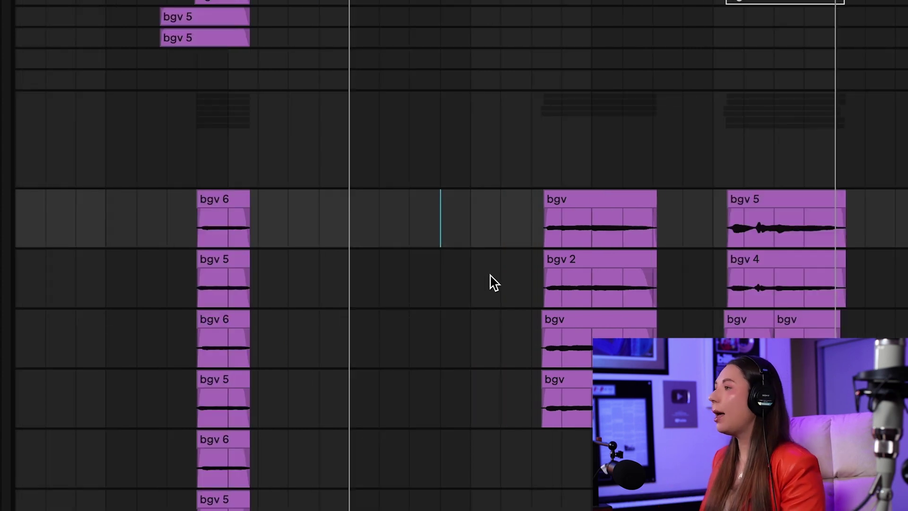
{"action": "scroll", "coordinate": [454, 255], "scroll_direction": "right", "scroll_amount": 5}
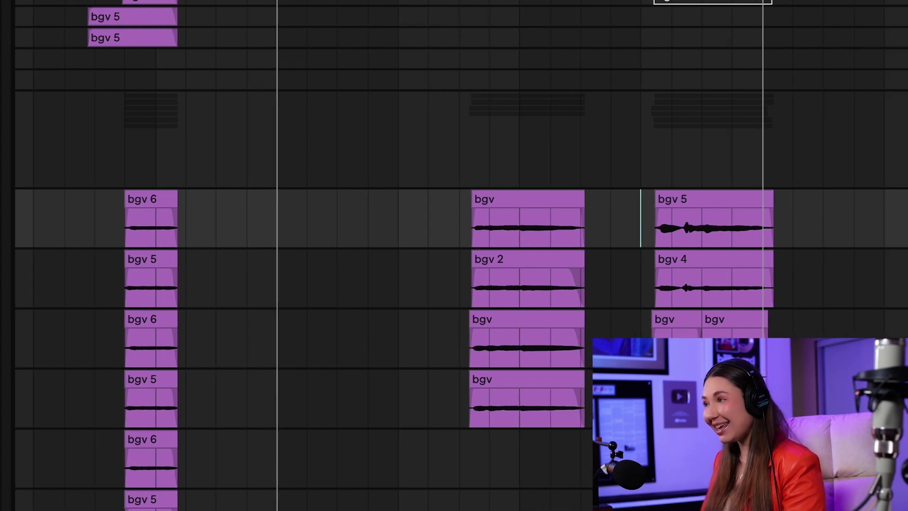
{"action": "key", "text": "space"}
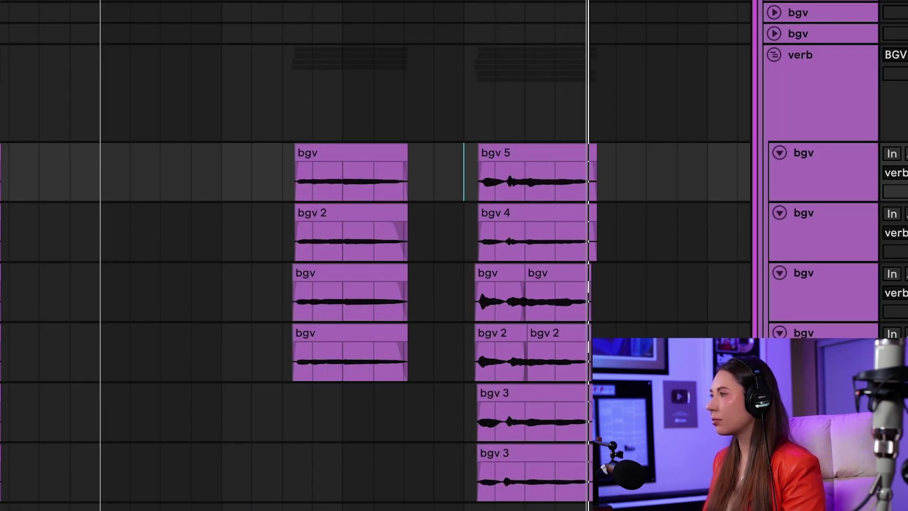
Set the fixed grid to 1/16 to play the following pair of bgv stacks, and select the extra lower layers of the second stack
{"action": "left_click", "coordinate": [212, 161]}
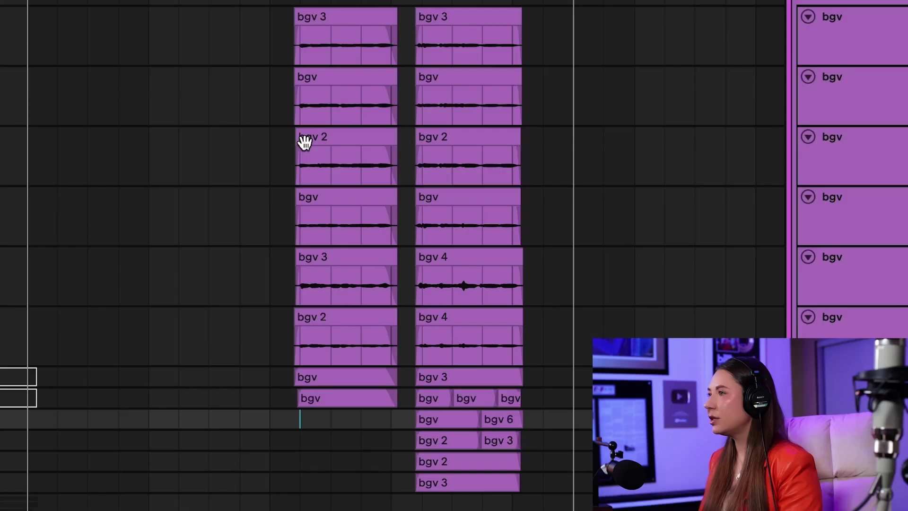
{"action": "left_click", "coordinate": [298, 144]}
{"action": "right_click", "coordinate": [250, 128]}
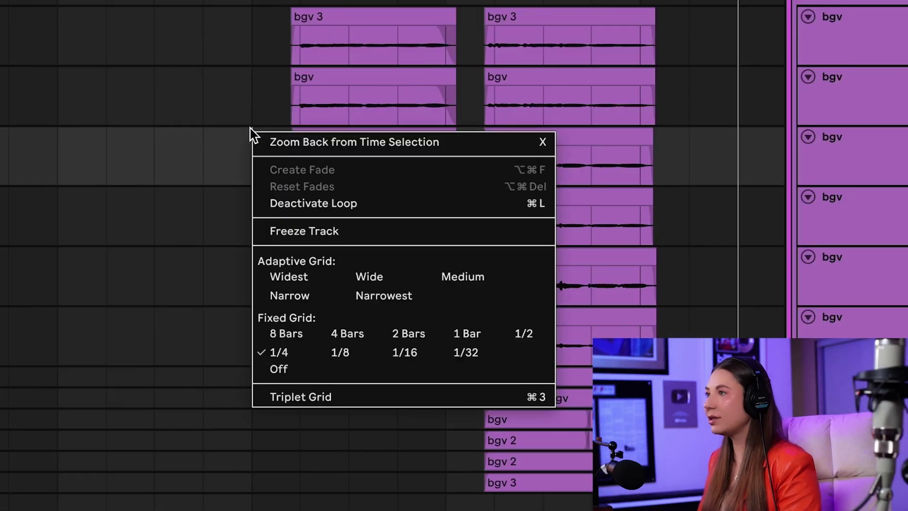
{"action": "left_click", "coordinate": [414, 348]}
{"action": "key", "text": "space"}
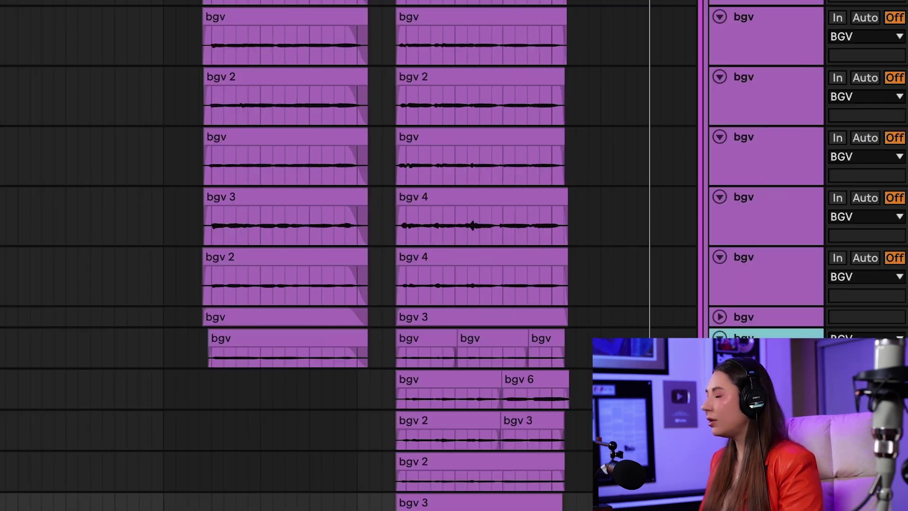
{"action": "left_click_drag", "start_coordinate": [381, 379], "coordinate": [596, 501]}
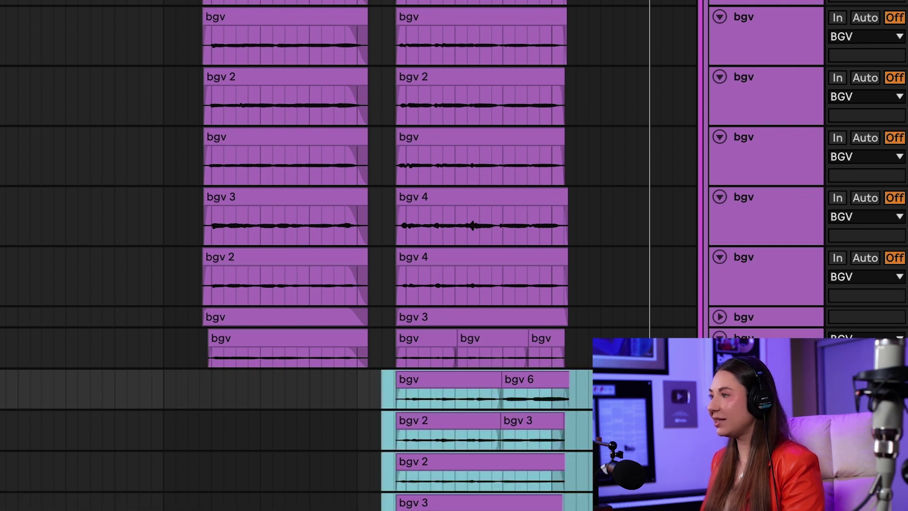